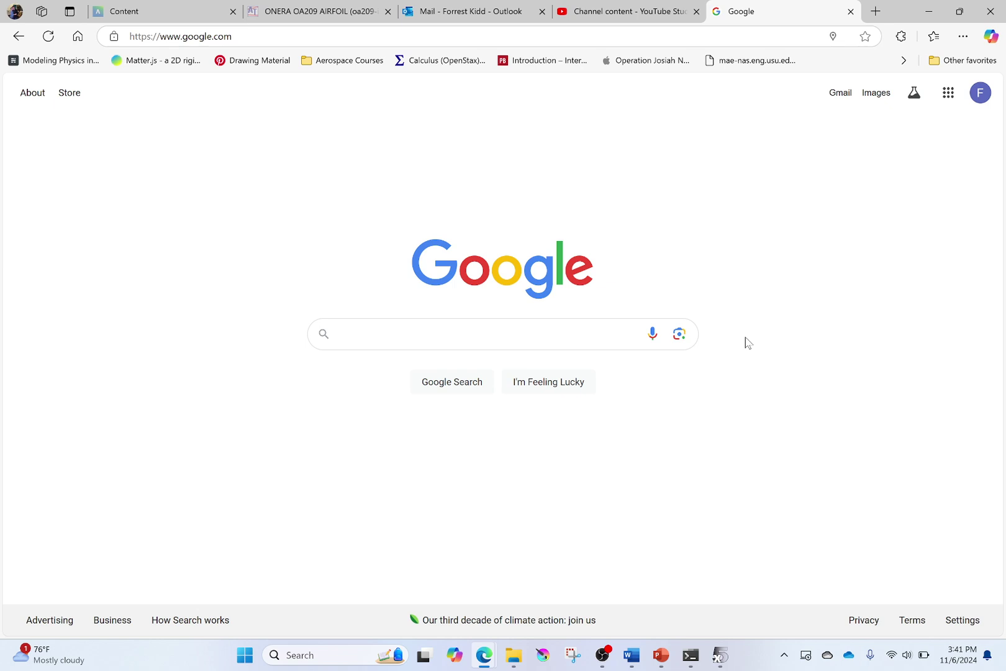
Step: Search Google for xflr5 and download the latest version, xflr5_6.61_win64.zip, from the project's SourceForge files page
left_click(475, 331)
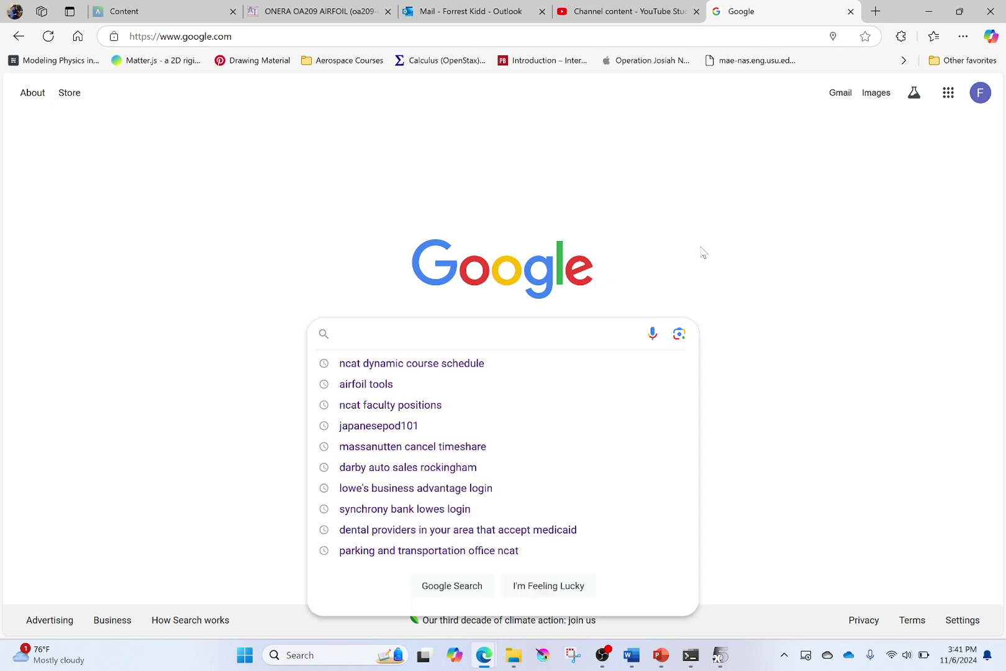
type("xflr5")
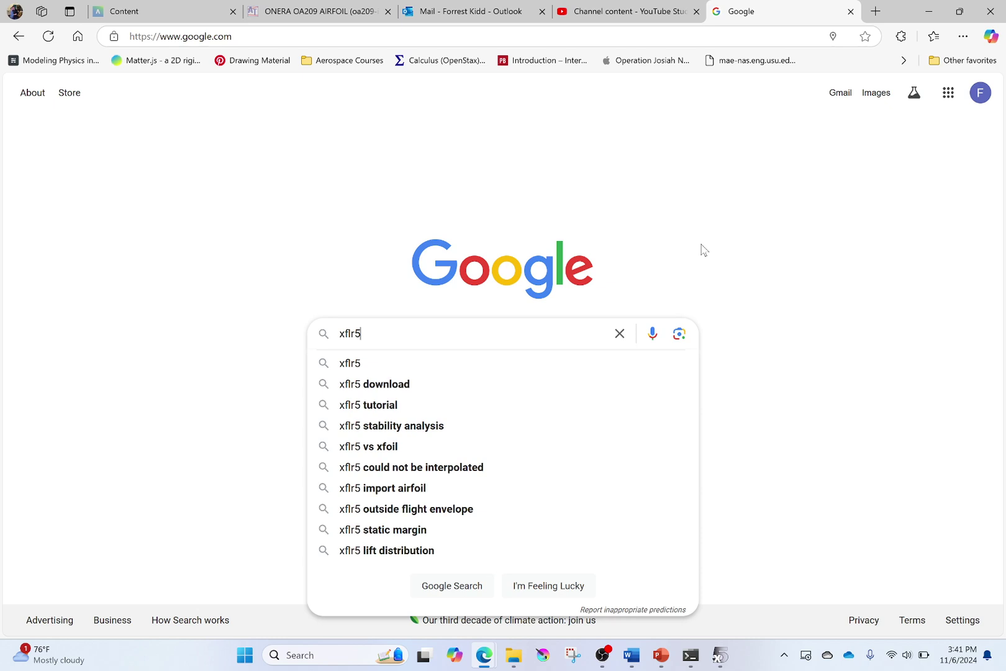
key("Return")
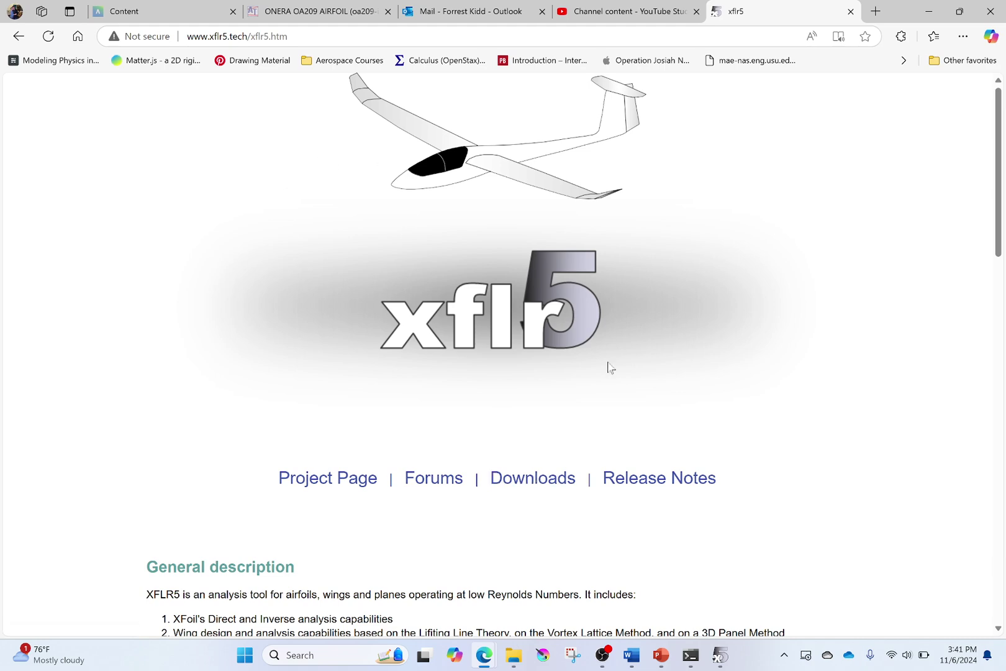
left_click(519, 491)
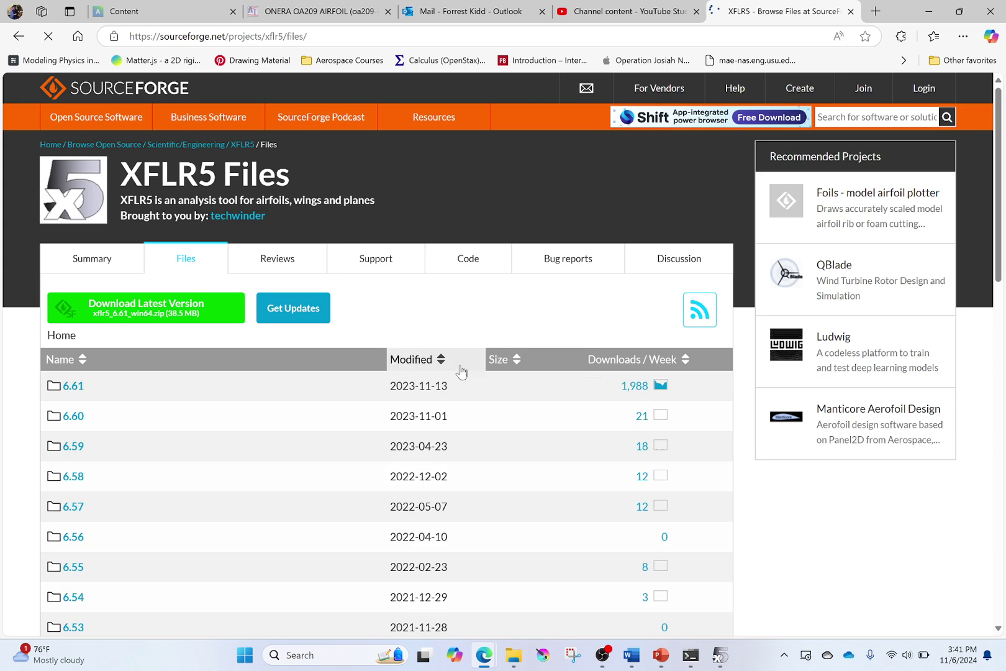
left_click(175, 309)
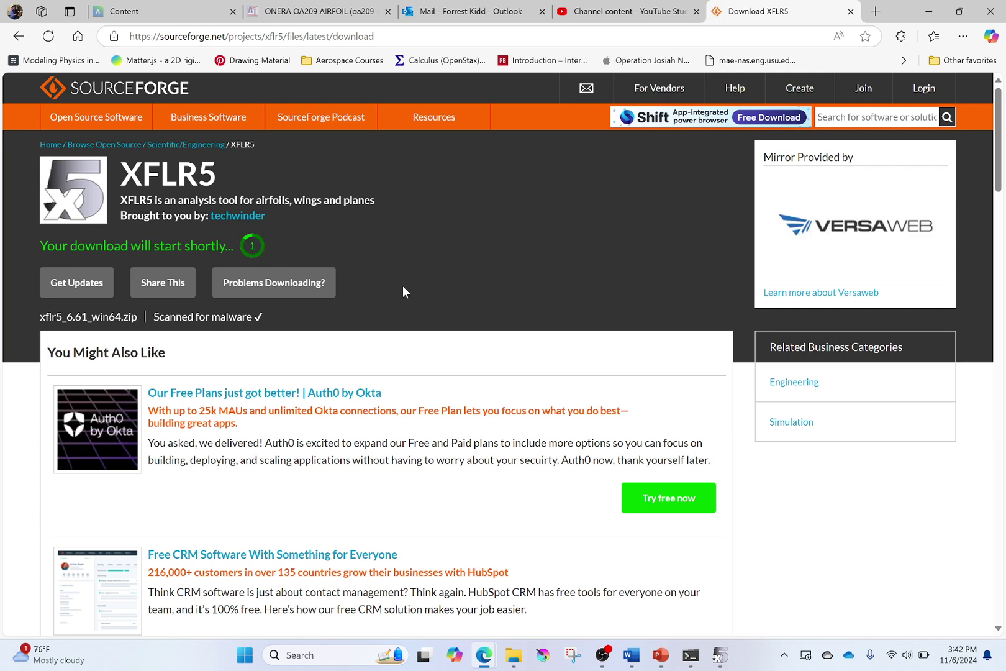
Step: Switch to File Explorer and open the inner xflr5_6.61_win64 program folder inside the extracted folder in Downloads
mouse_move(513, 661)
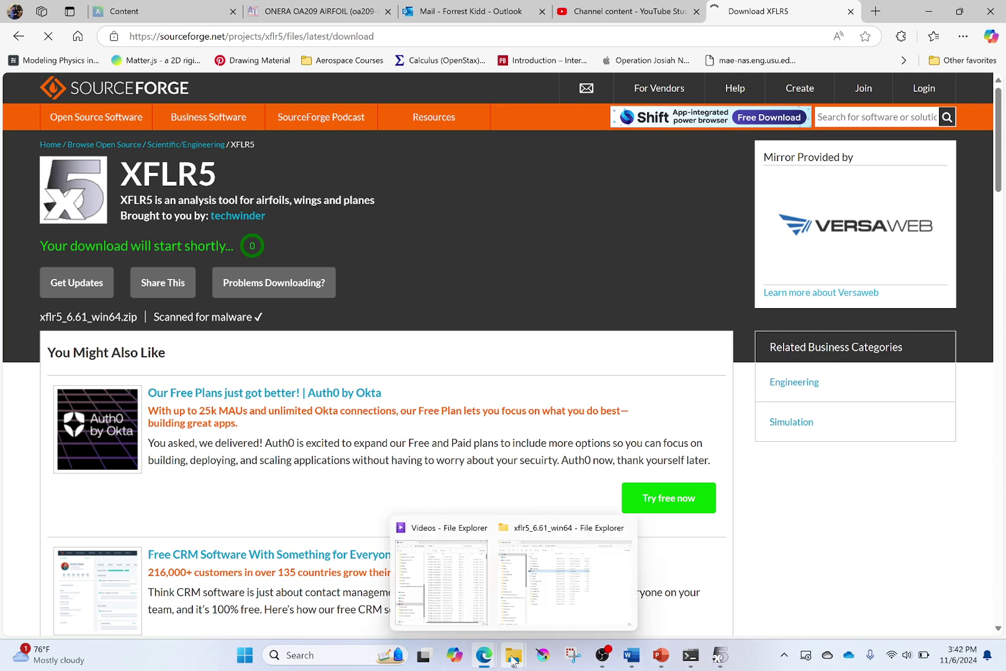
left_click(565, 581)
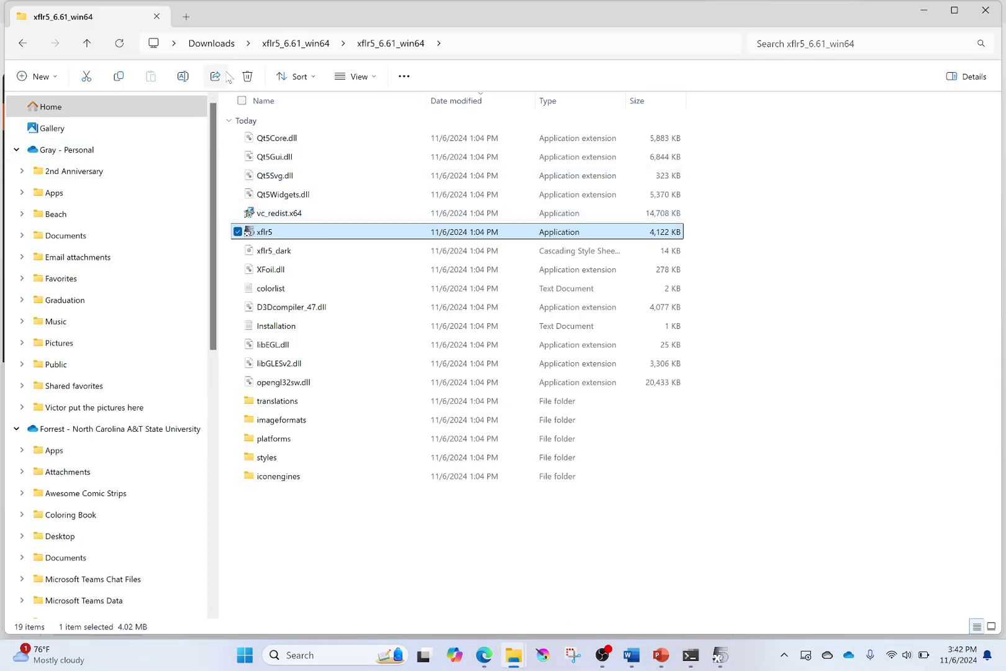
left_click(211, 42)
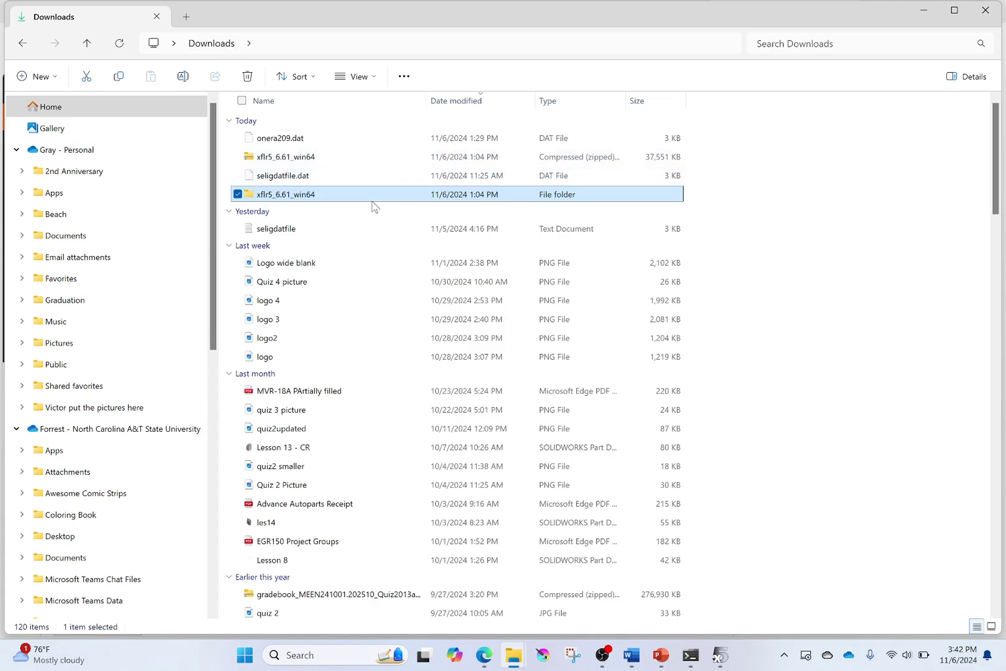
left_click(301, 160)
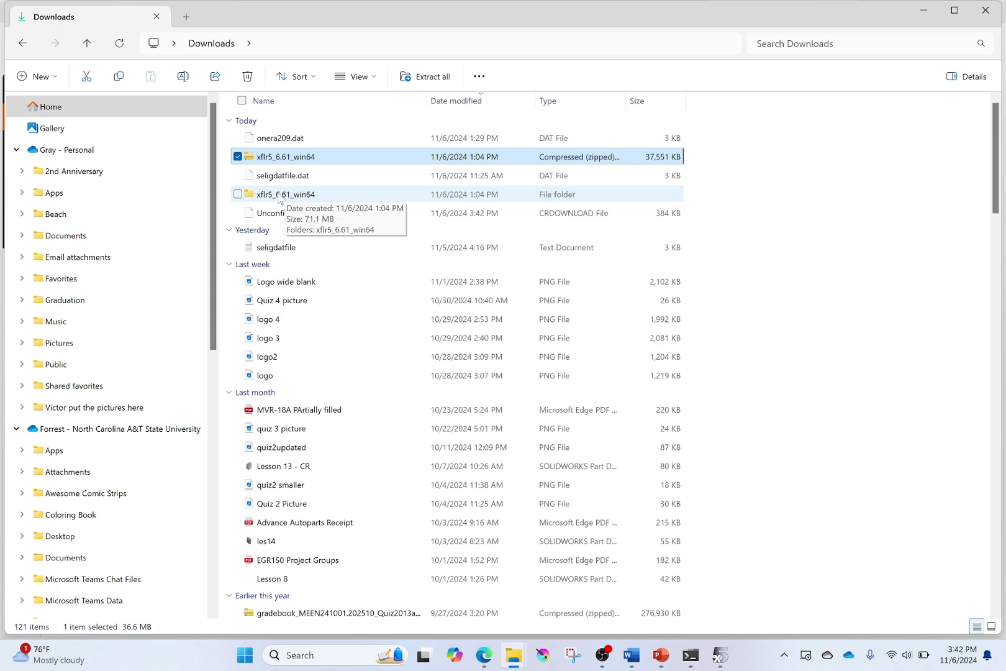
double_click(279, 196)
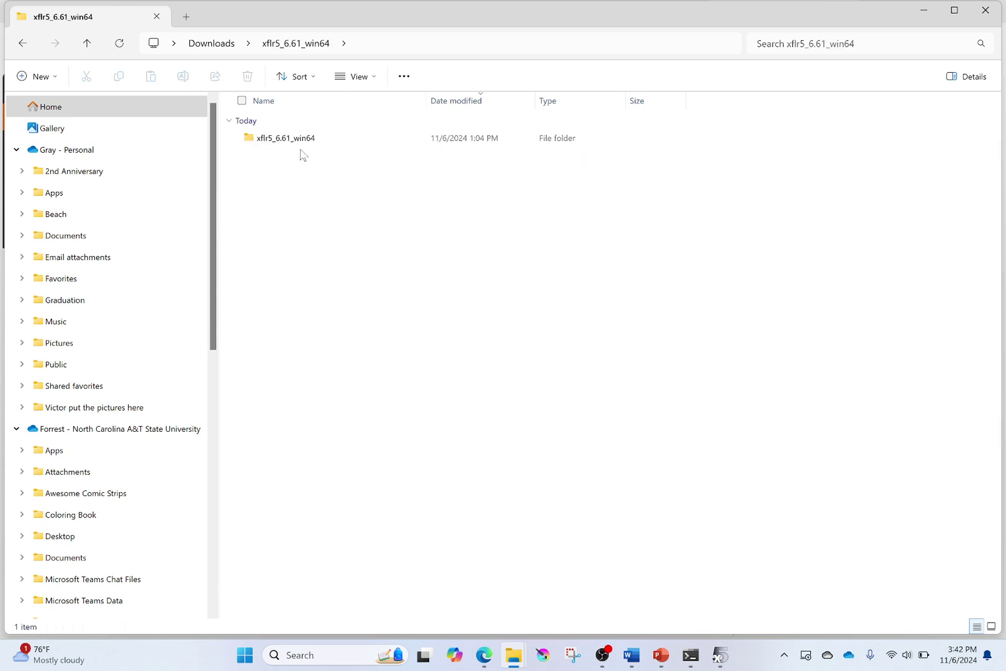
double_click(307, 145)
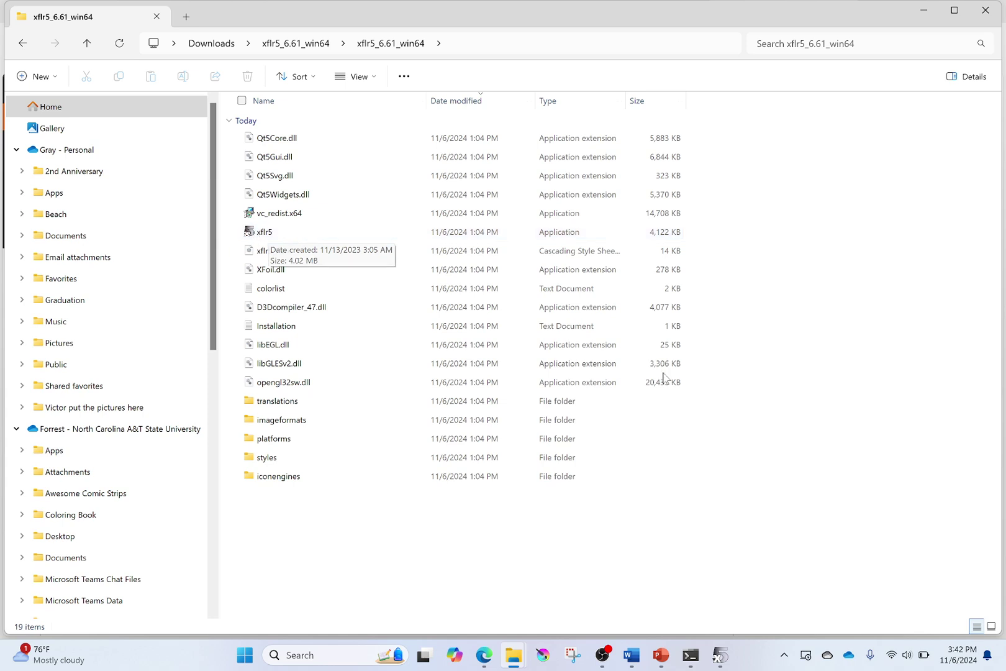
Step: Switch to the running xflr5 application and open the XFoil Direct Analysis module
left_click(719, 663)
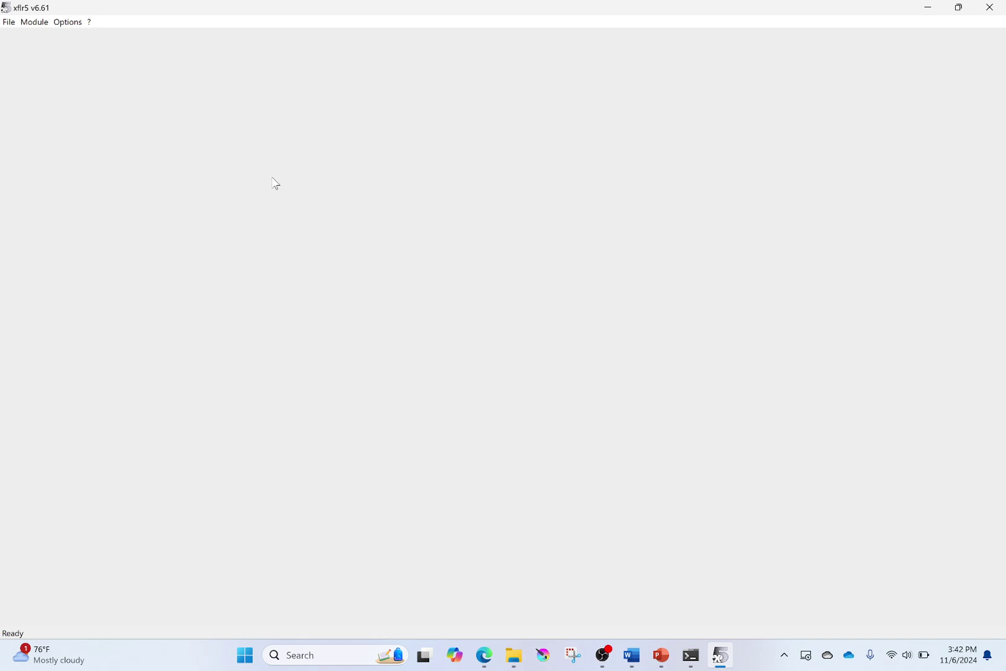
left_click(32, 25)
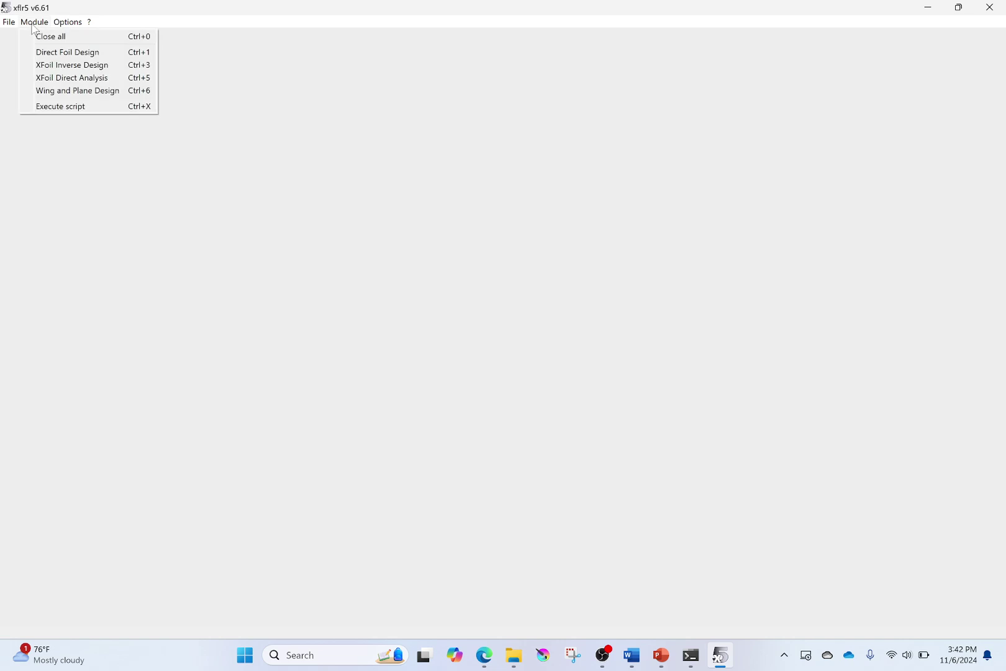
left_click(69, 81)
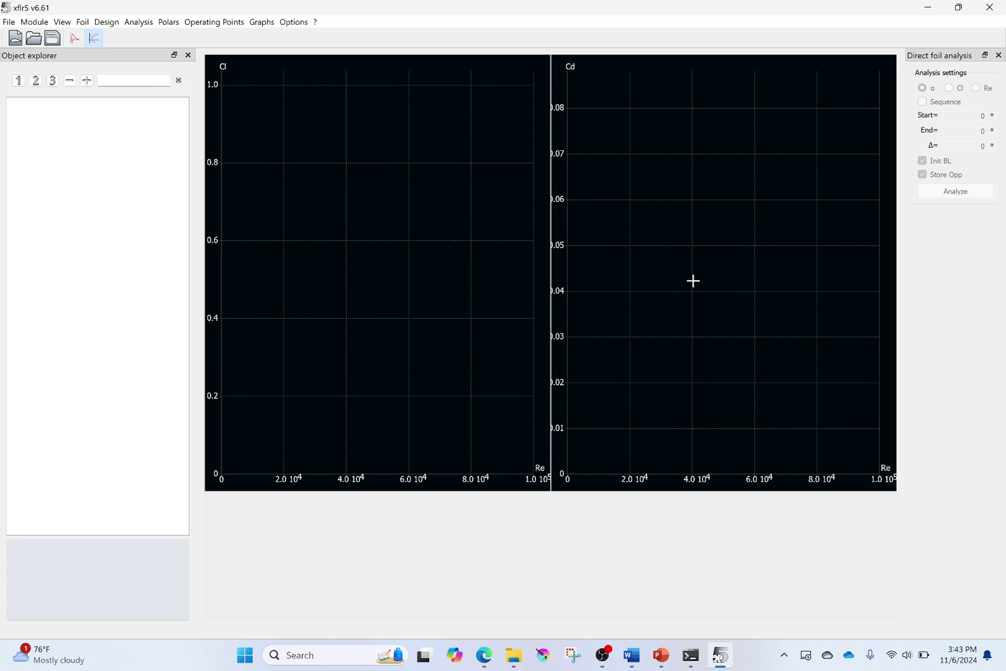
Step: Show all polar graphs and set the first Cl graph's X-axis variable to Alpha
key("a")
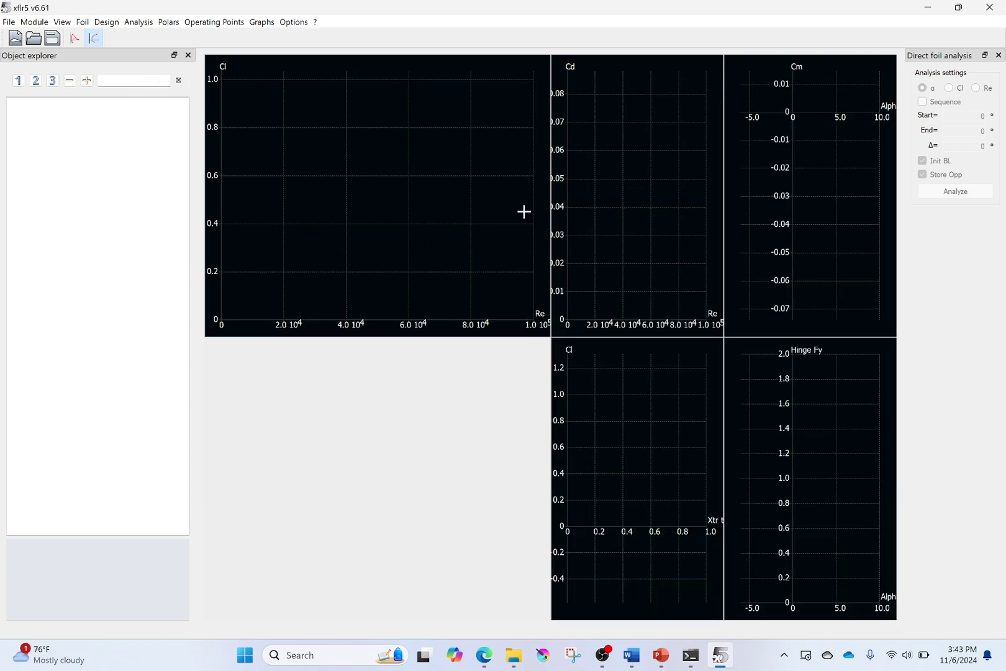
double_click(414, 190)
scroll(639, 261, "up", 5)
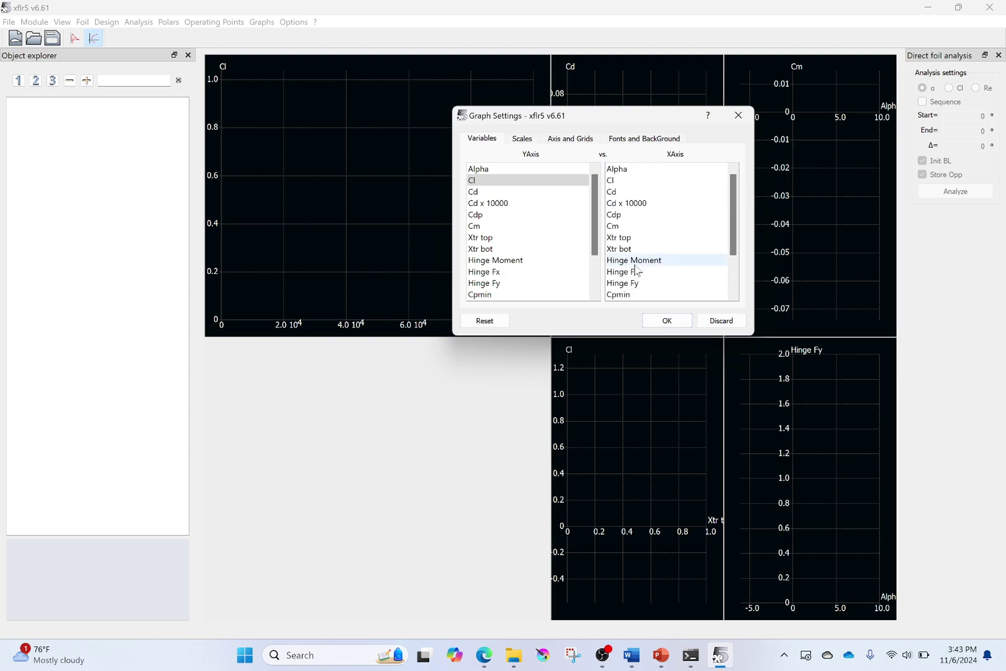
left_click(649, 190)
left_click(667, 320)
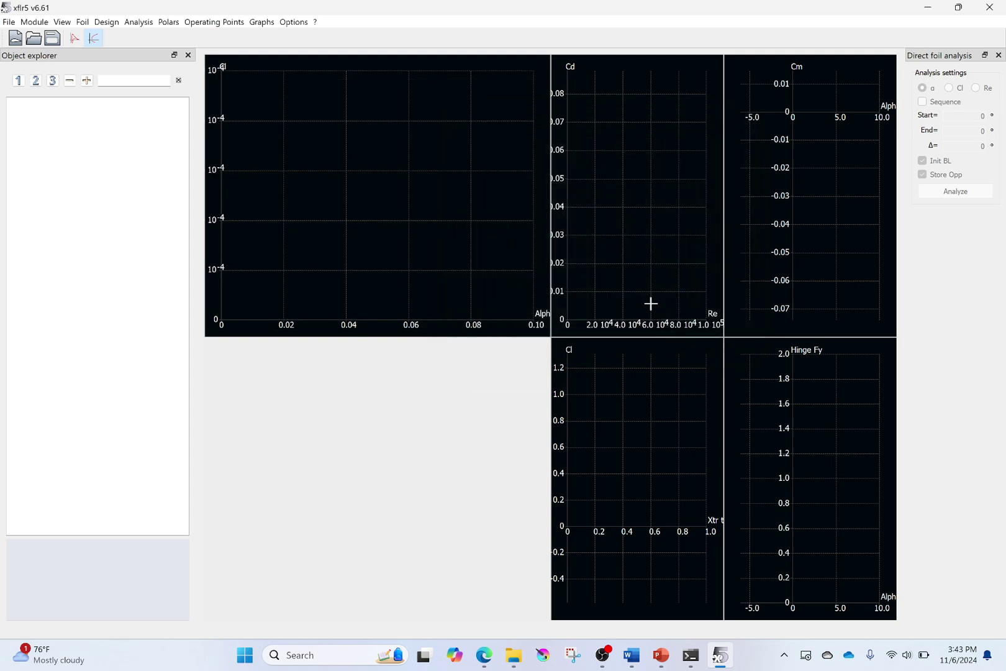
Step: Set the Cd polar graph's X-axis variable to Alpha
double_click(647, 247)
scroll(639, 205, "up", 2)
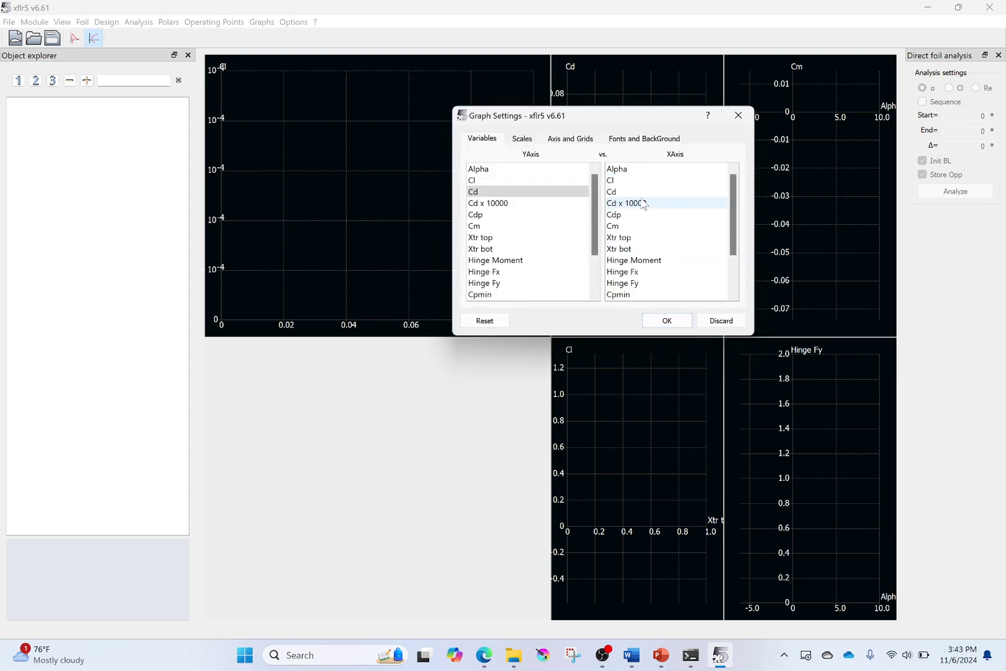
left_click(634, 169)
left_click(666, 321)
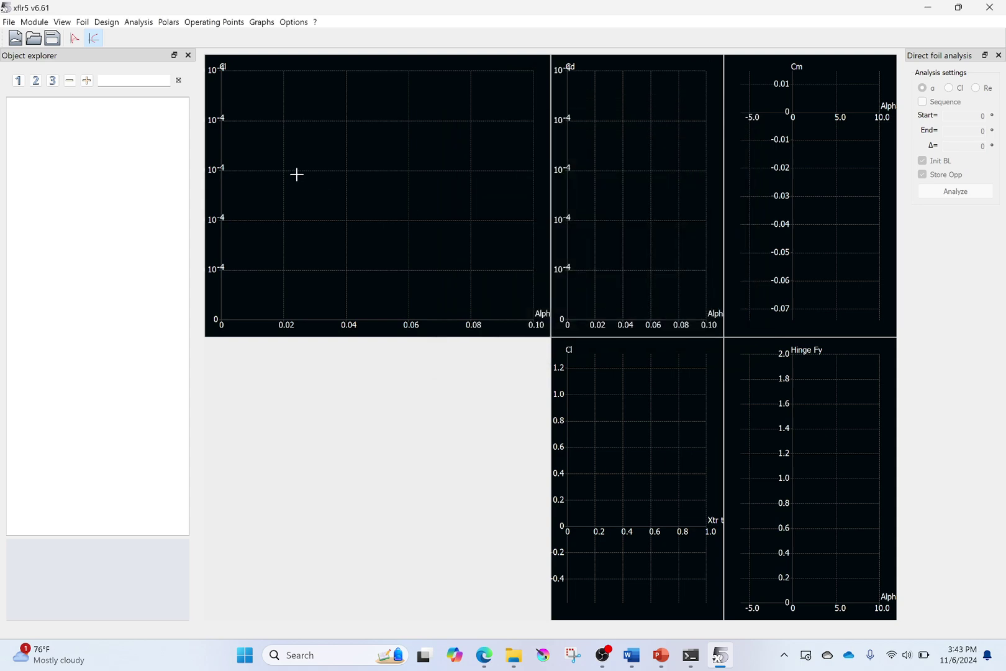
Step: Switch to the operating point view with the Cp graph and review the display options in the preferences
left_click(76, 40)
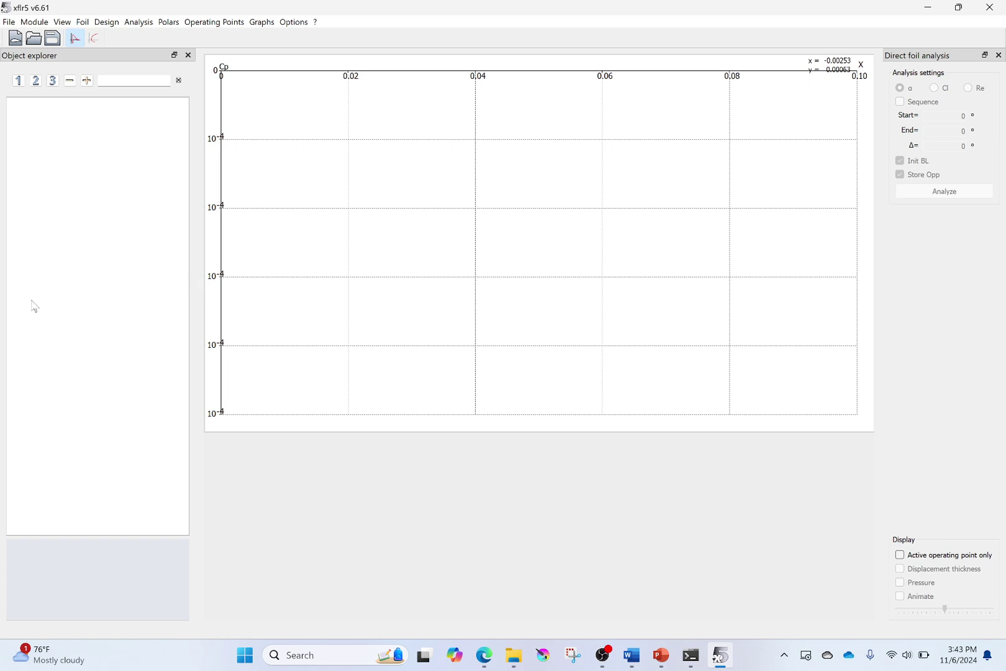
left_click(295, 23)
left_click(307, 37)
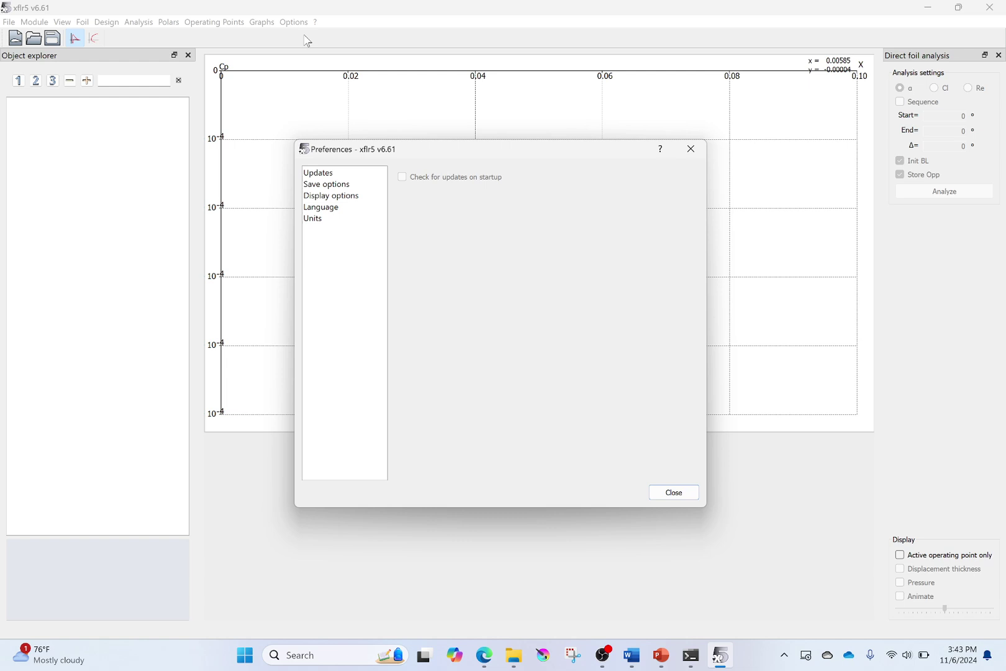
left_click(337, 197)
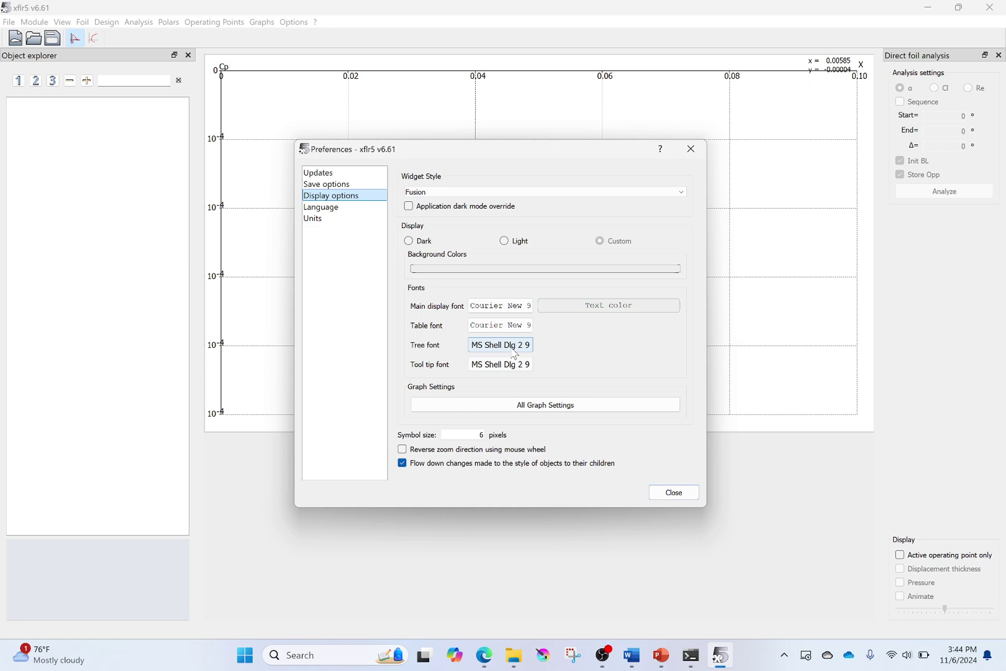
left_click(673, 492)
Step: Examine the Cp graph's variable settings and graph options, plus the scales, fonts and background in the settings for all graphs
double_click(452, 200)
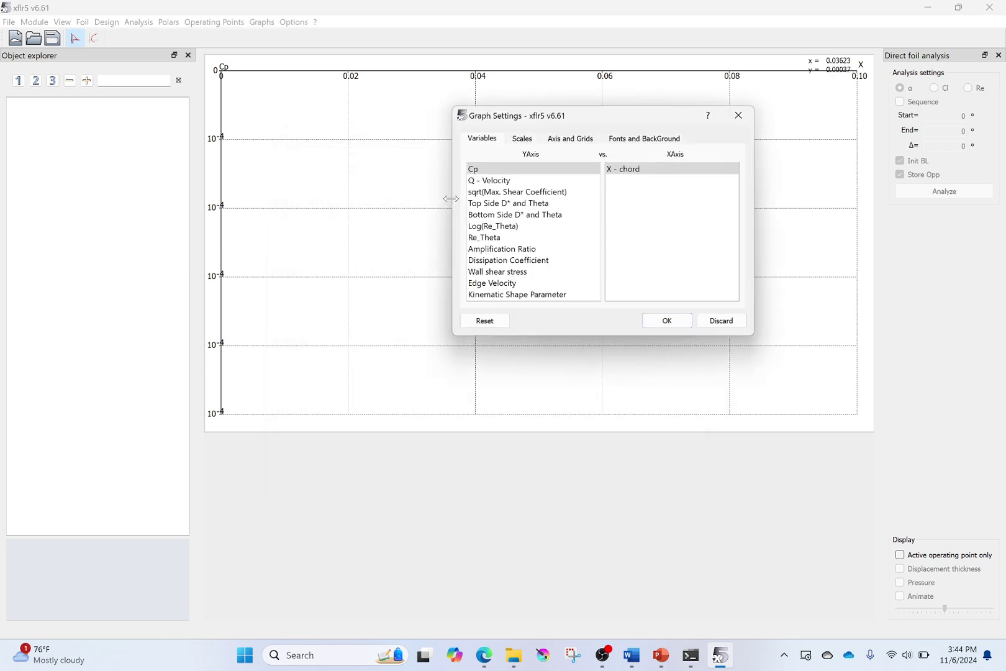
left_click(671, 320)
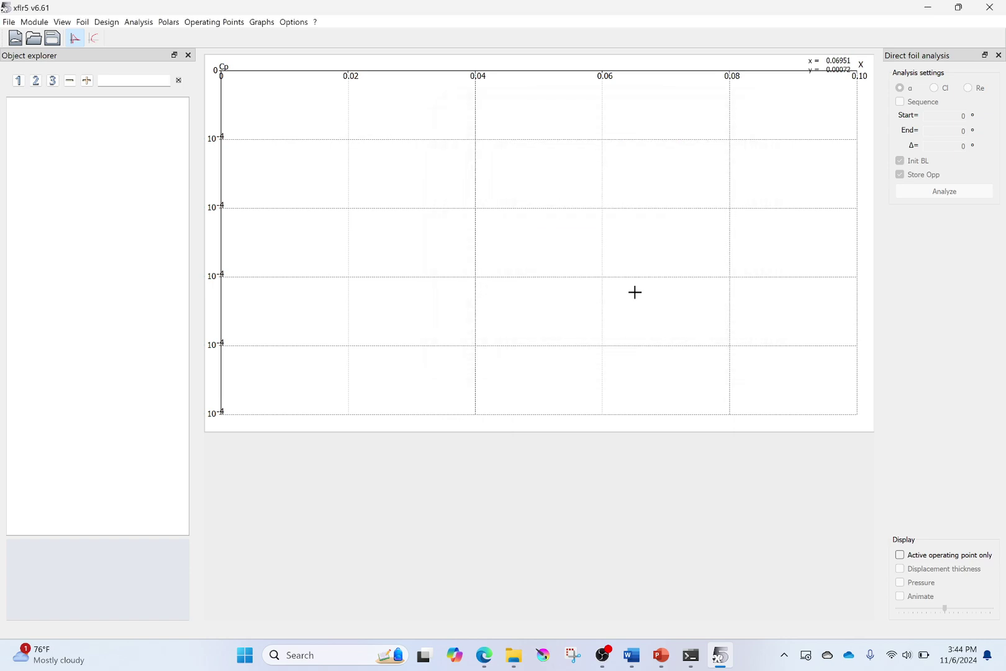
right_click(581, 242)
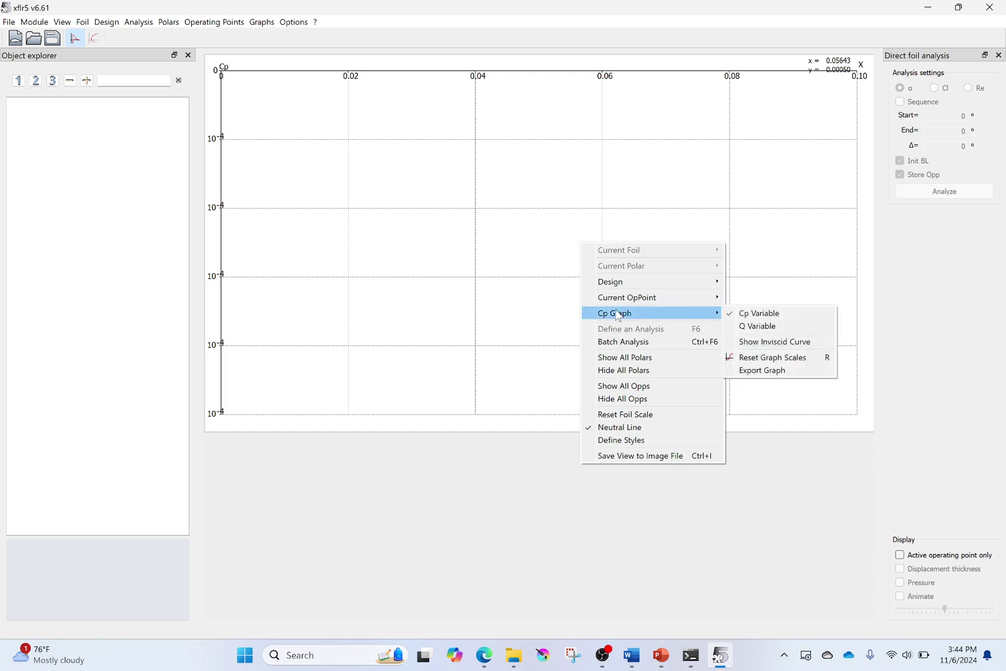
right_click(504, 274)
left_click(262, 22)
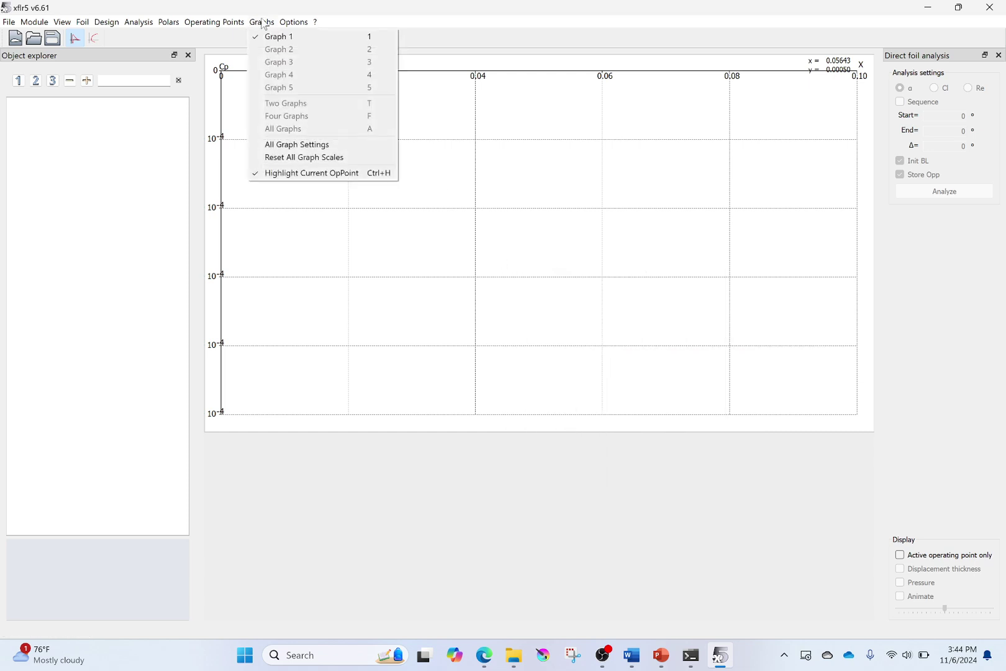
left_click(288, 150)
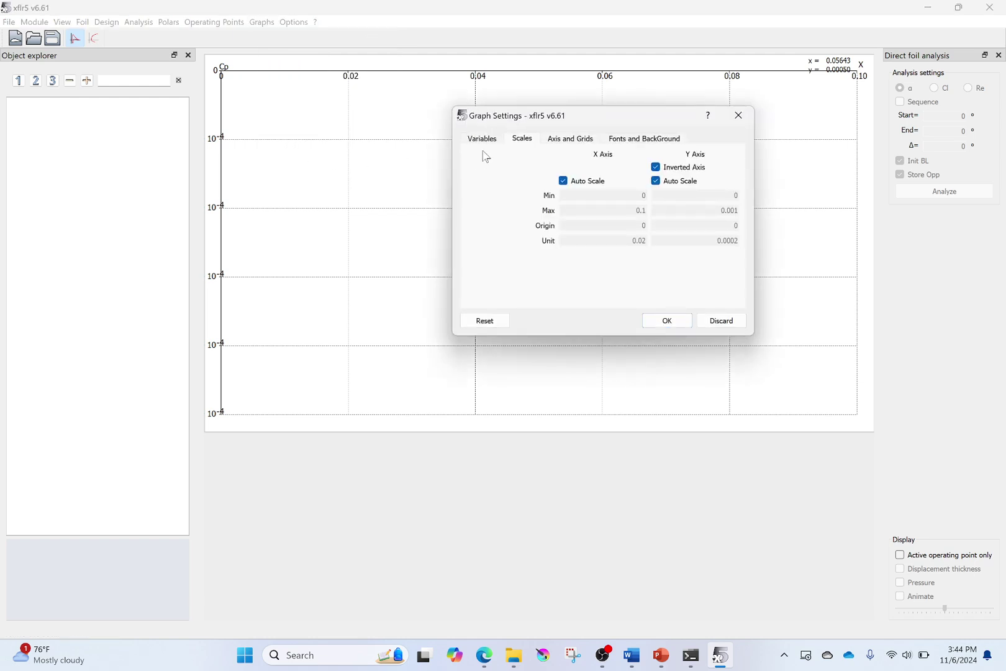
left_click(617, 139)
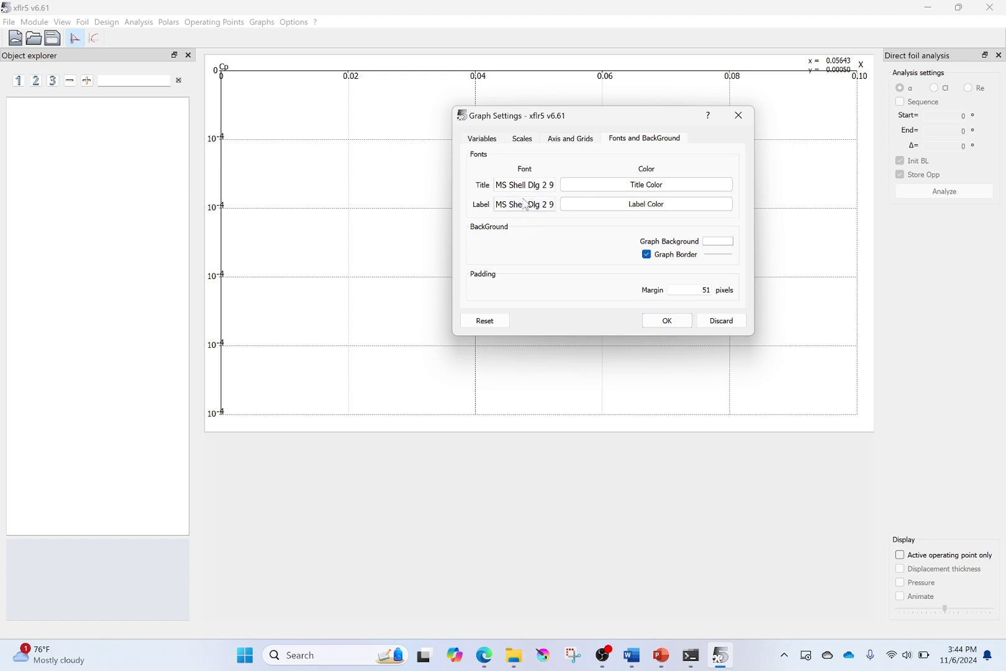
left_click(664, 320)
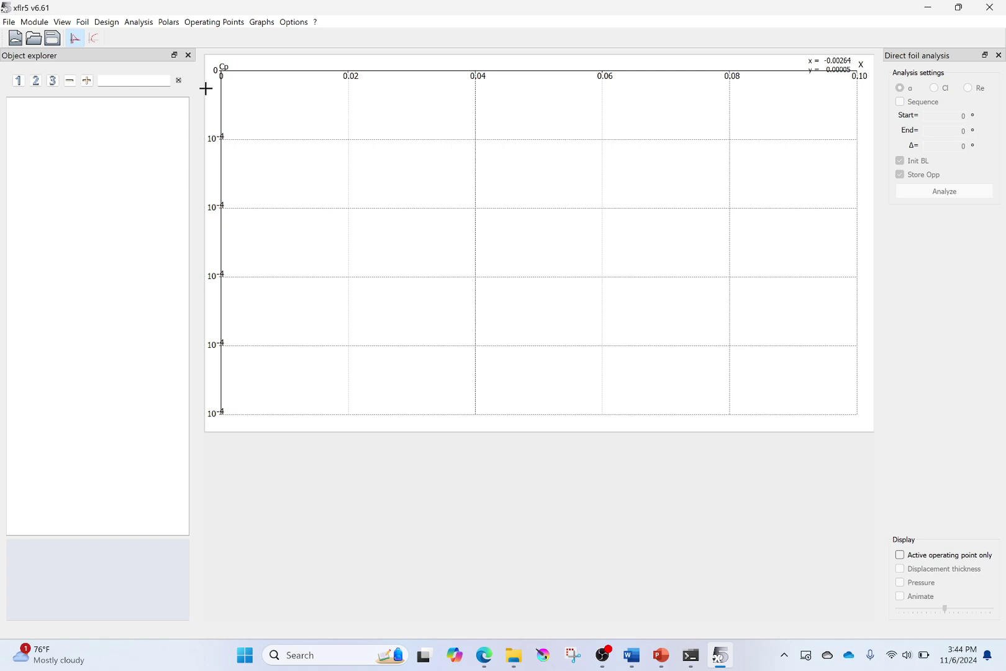
Step: Create a NACA 2412 foil with 100 panels and keep the name NACA 2412
left_click(148, 30)
mouse_move(119, 29)
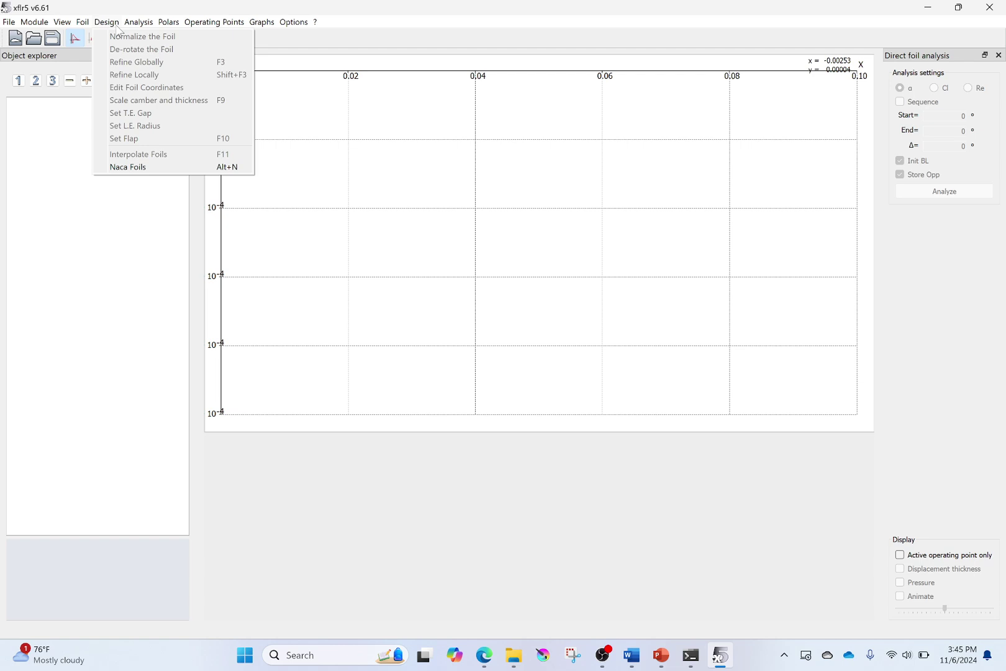
left_click(128, 167)
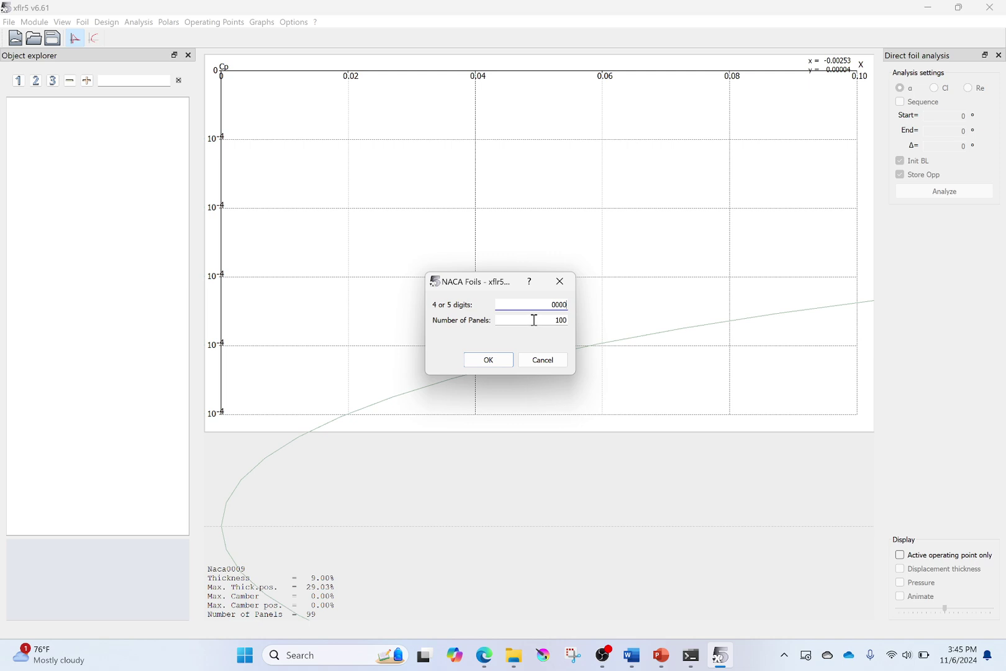
double_click(556, 305)
type("2412")
left_click(489, 359)
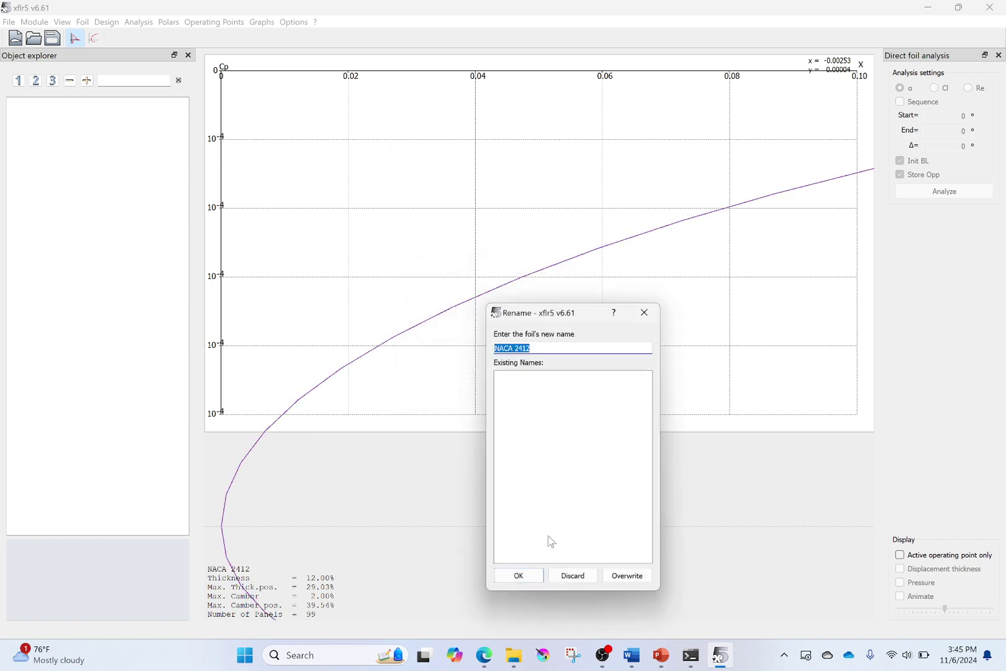
left_click(519, 575)
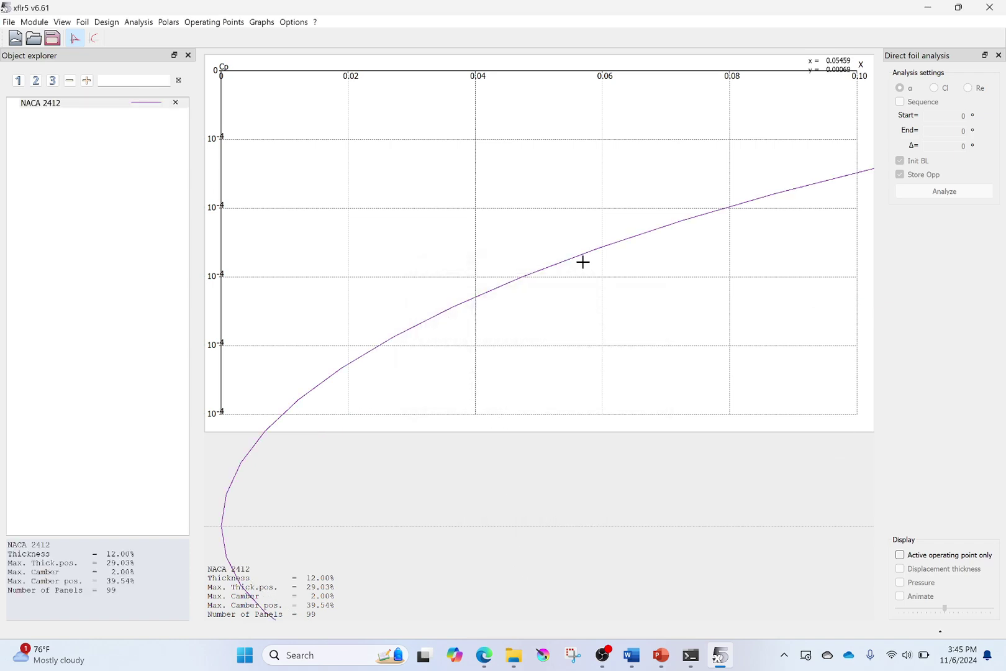
scroll(404, 508, "down", 3)
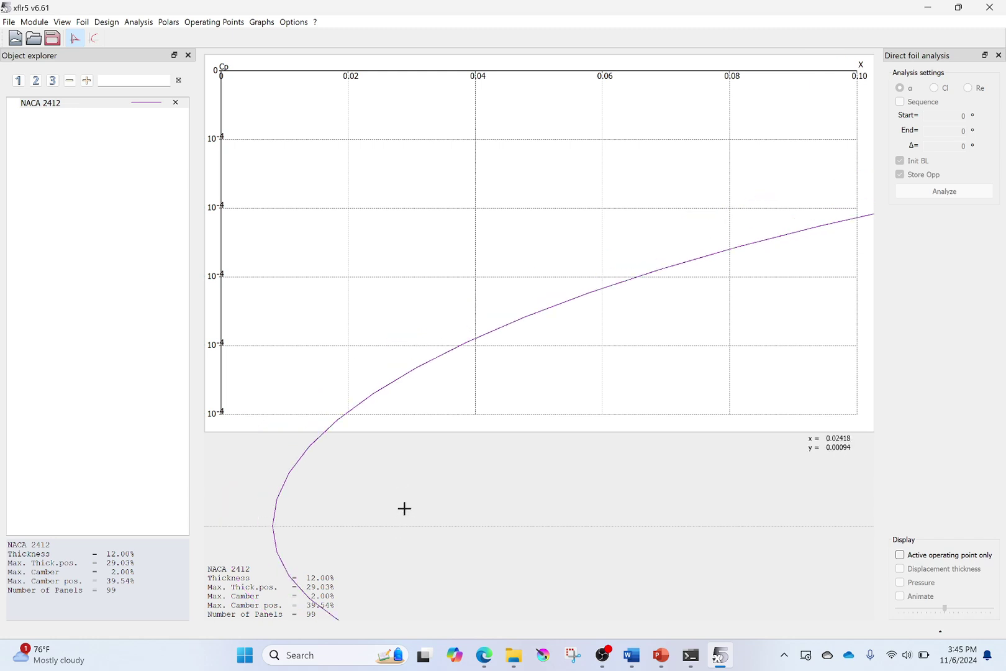
scroll(456, 474, "down", 5)
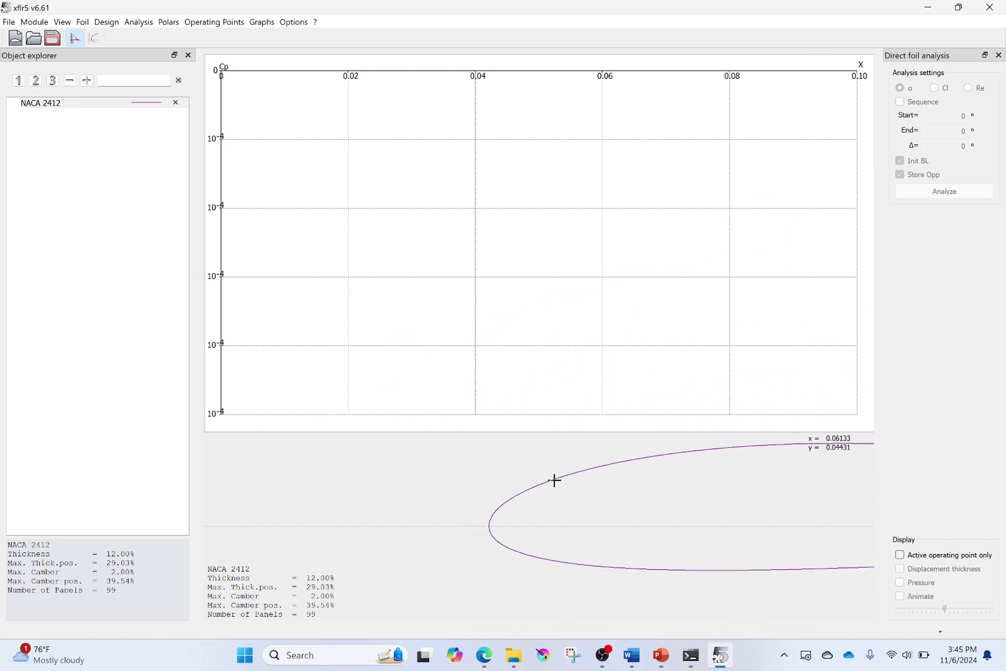
Step: Examine the complete NACA 2412 profile from leading to trailing edge and the Cp graph area above it
scroll(559, 481, "down", 2)
left_click_drag(694, 527, 442, 503)
scroll(445, 496, "up", 2)
scroll(446, 497, "down", 2)
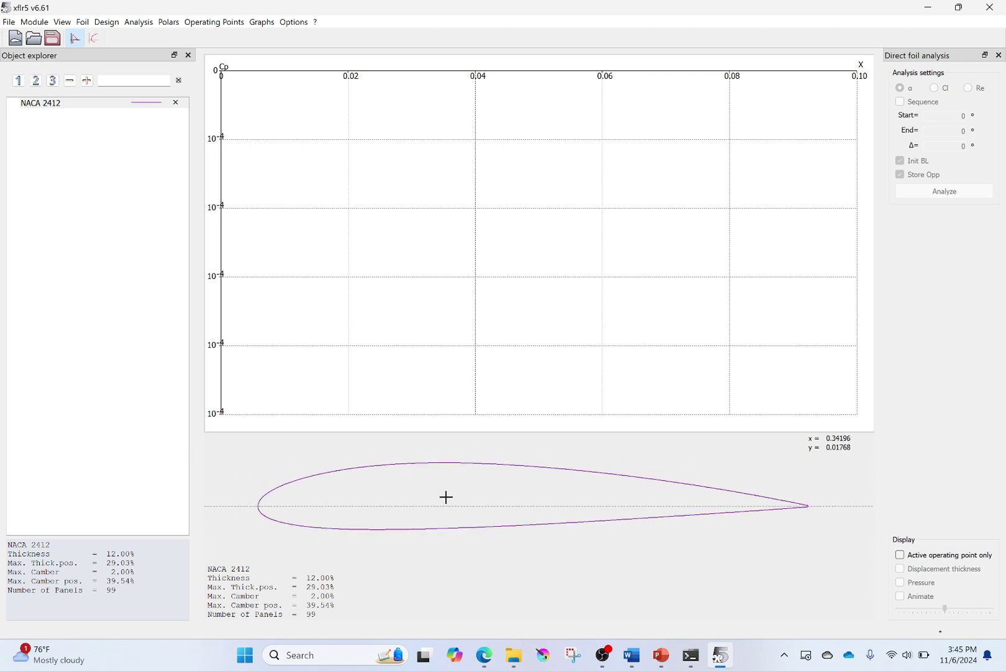
scroll(445, 496, "down", 3)
scroll(445, 496, "up", 2)
mouse_move(445, 496)
left_mouse_down()
mouse_move(509, 508)
mouse_move(420, 496)
mouse_move(474, 471)
mouse_move(444, 510)
left_mouse_up()
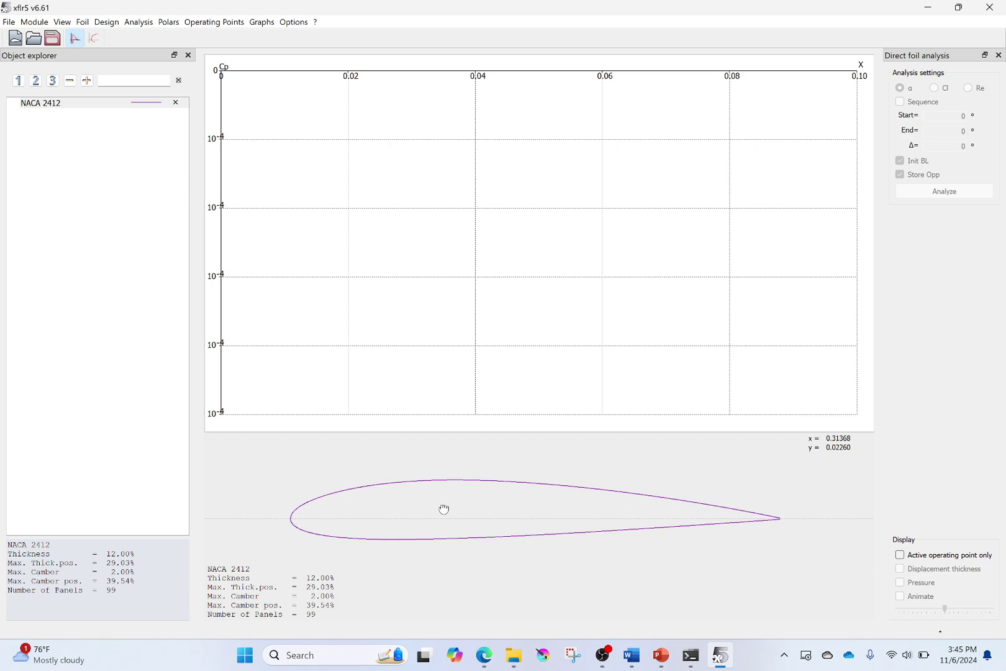
left_click_drag(458, 292, 495, 390)
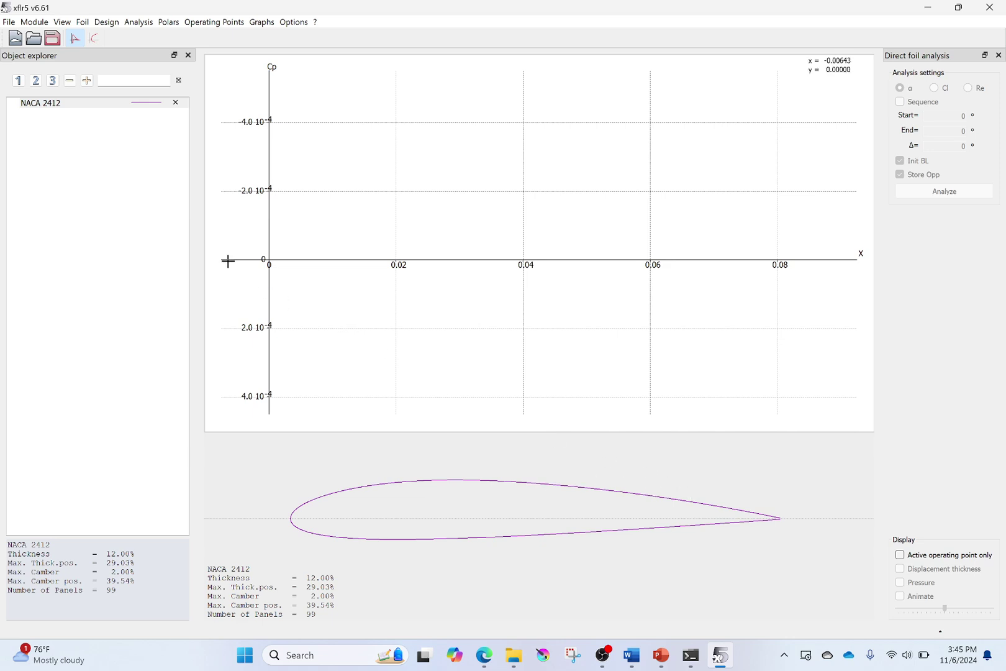
Step: Mark the panel points on the NACA 2412 foil with small open circle symbols
right_click(149, 104)
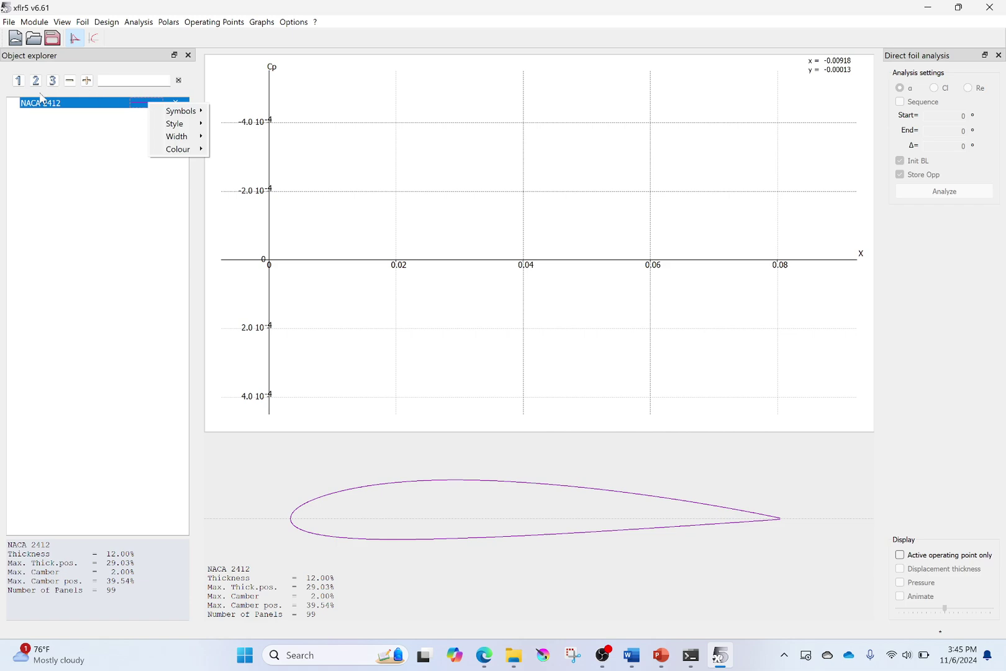
mouse_move(167, 111)
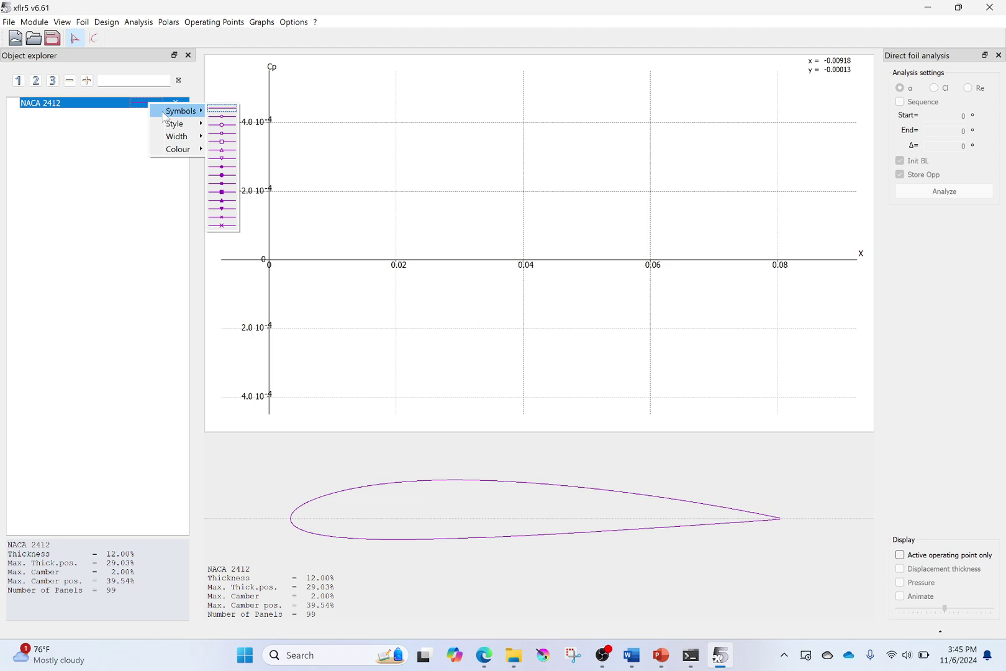
left_click(225, 117)
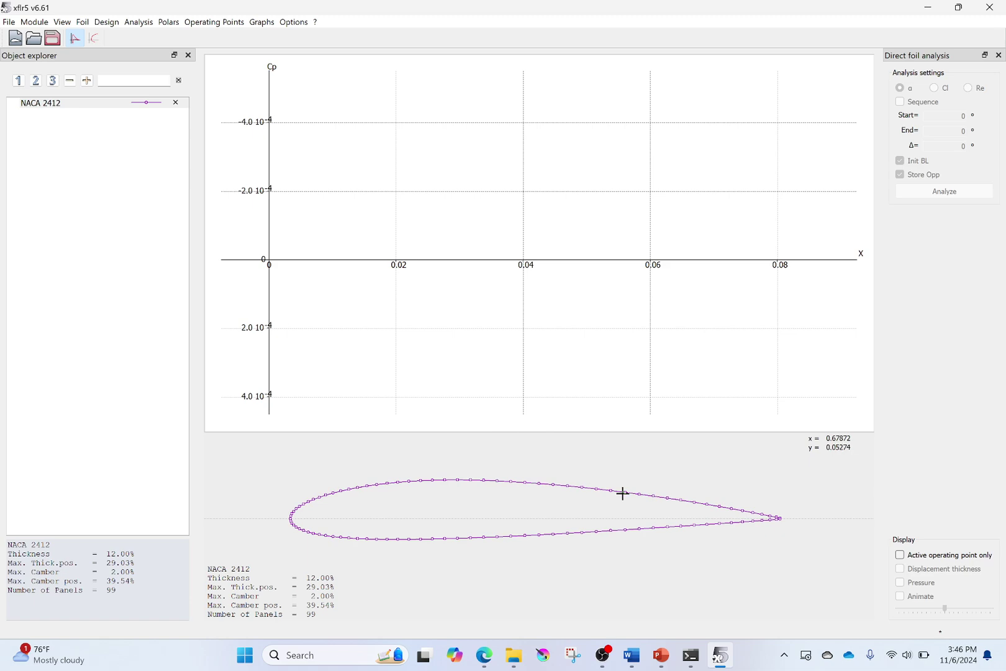
Step: Refine the foil's panels globally with 100 panels and a bunching parameter of 1, and overwrite the existing NACA 2412
left_click(109, 25)
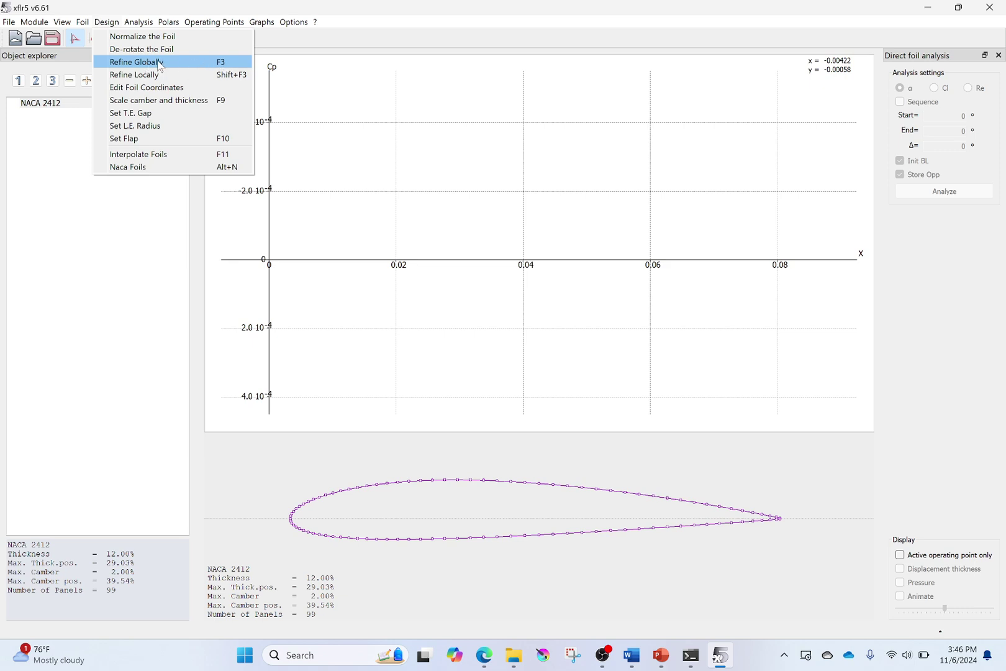
left_click(62, 144)
left_click(112, 23)
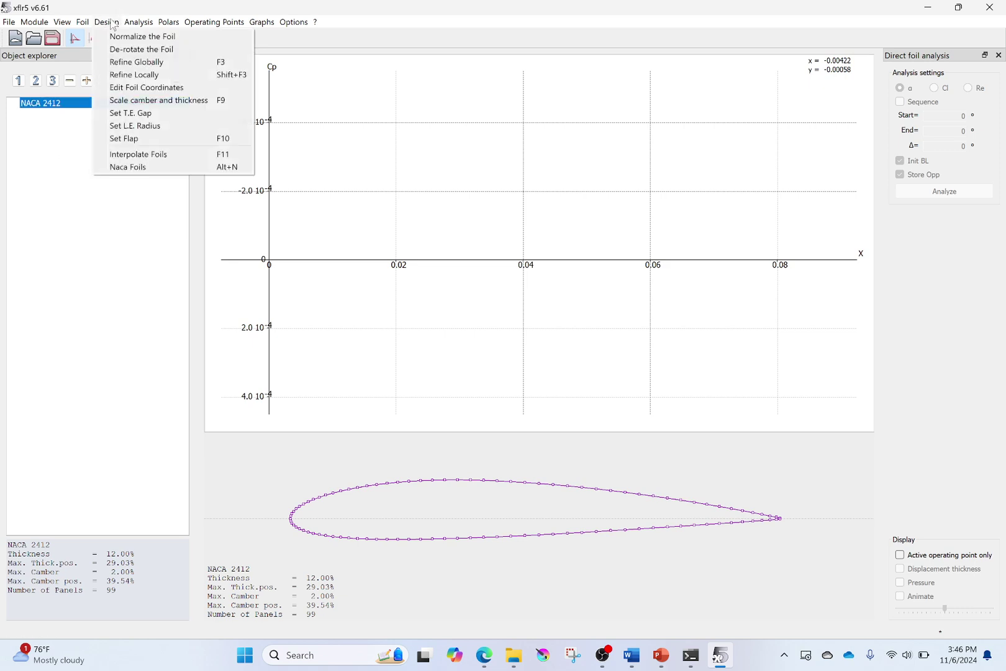
left_click(123, 64)
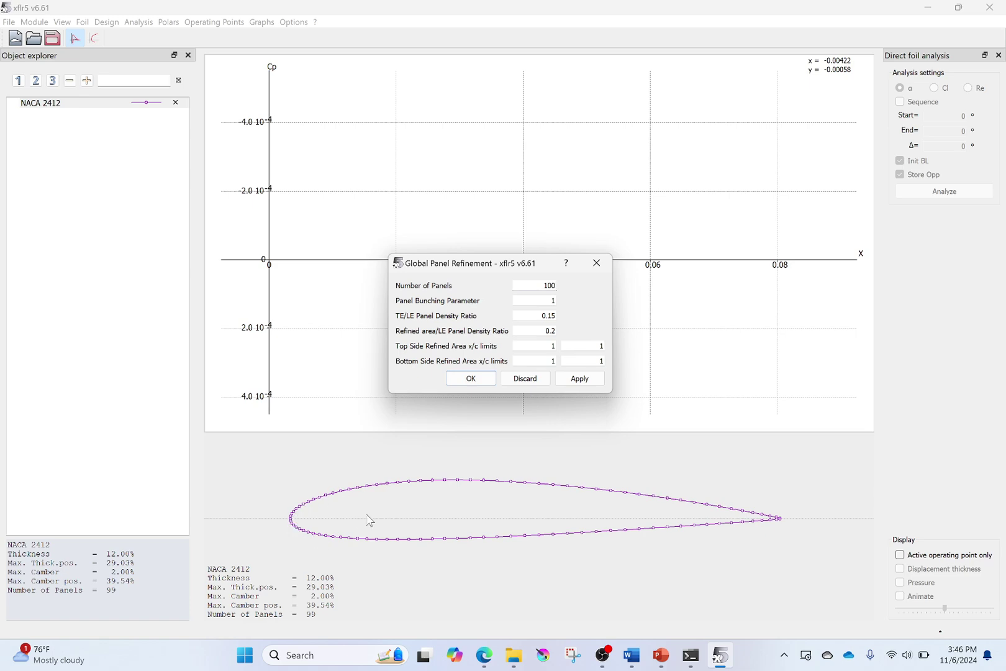
left_click(572, 383)
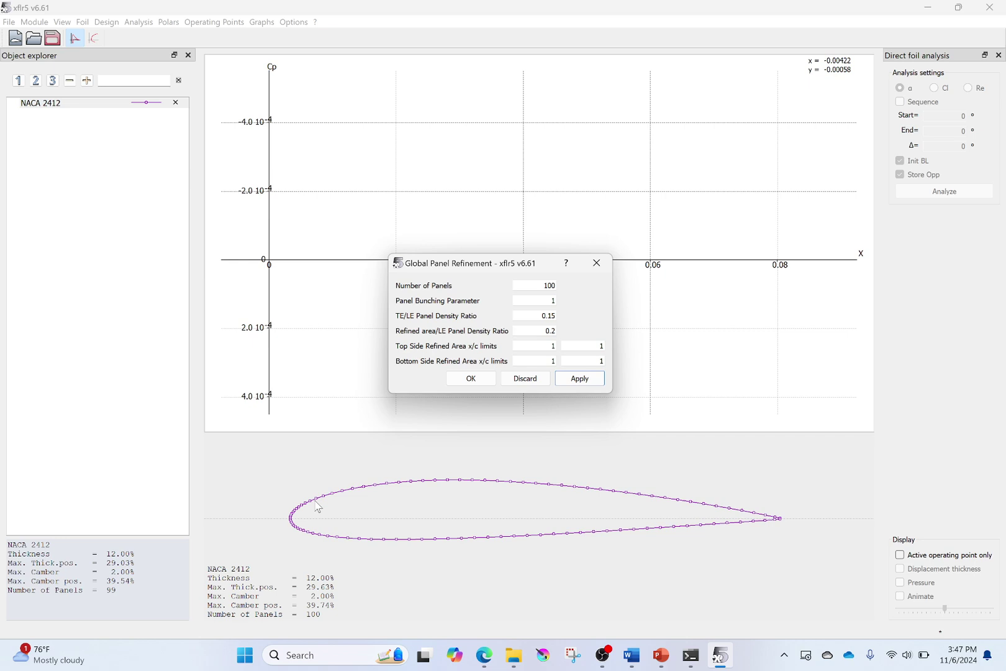
left_click(472, 379)
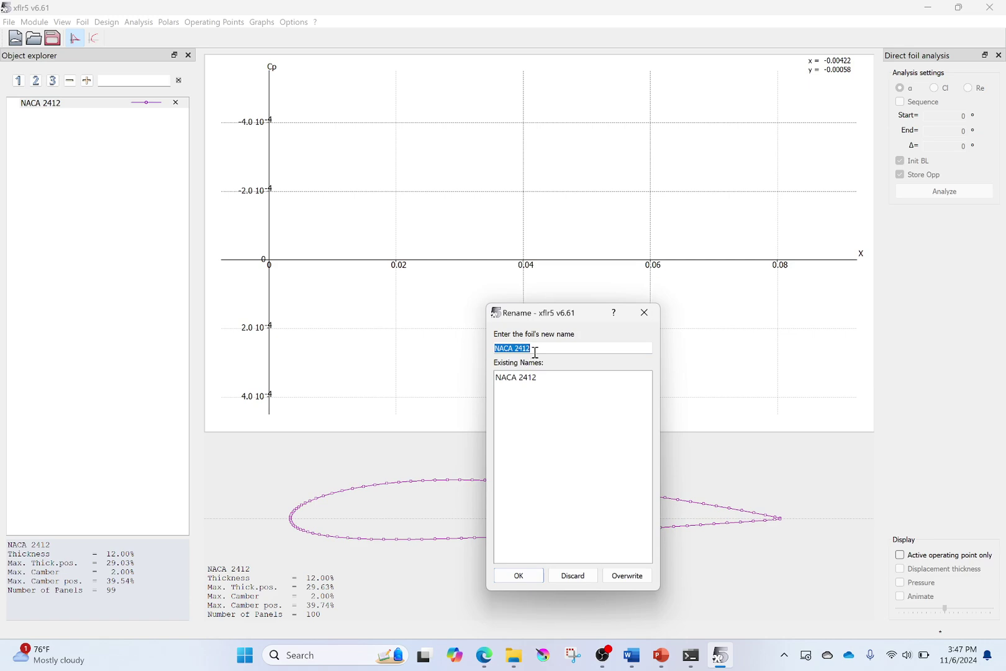
left_click(627, 576)
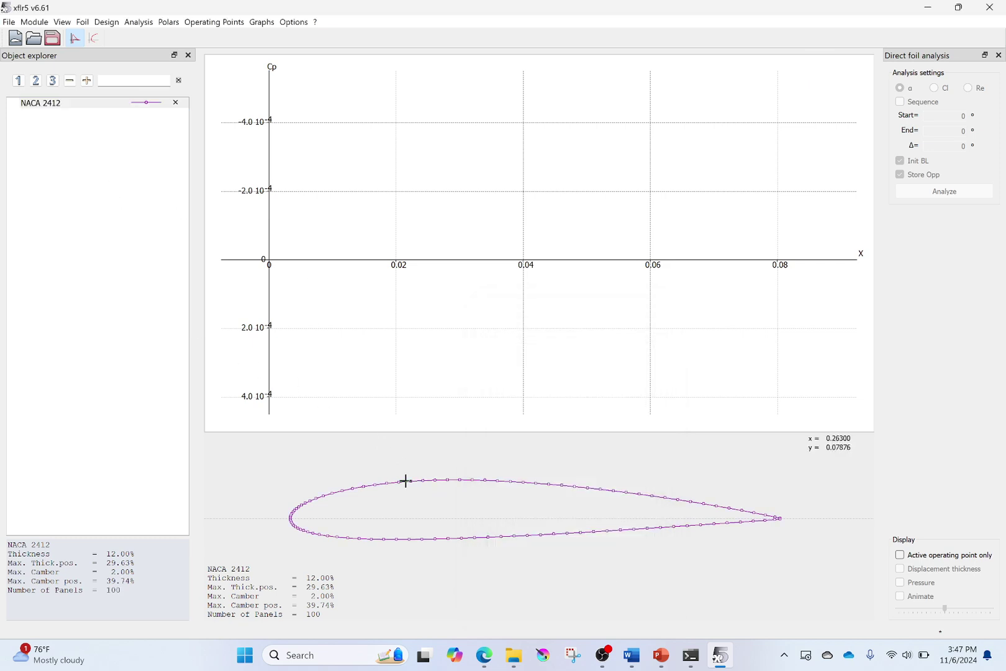
Step: Remove the point symbols from the NACA 2412 curve and look at its line style options
right_click(153, 105)
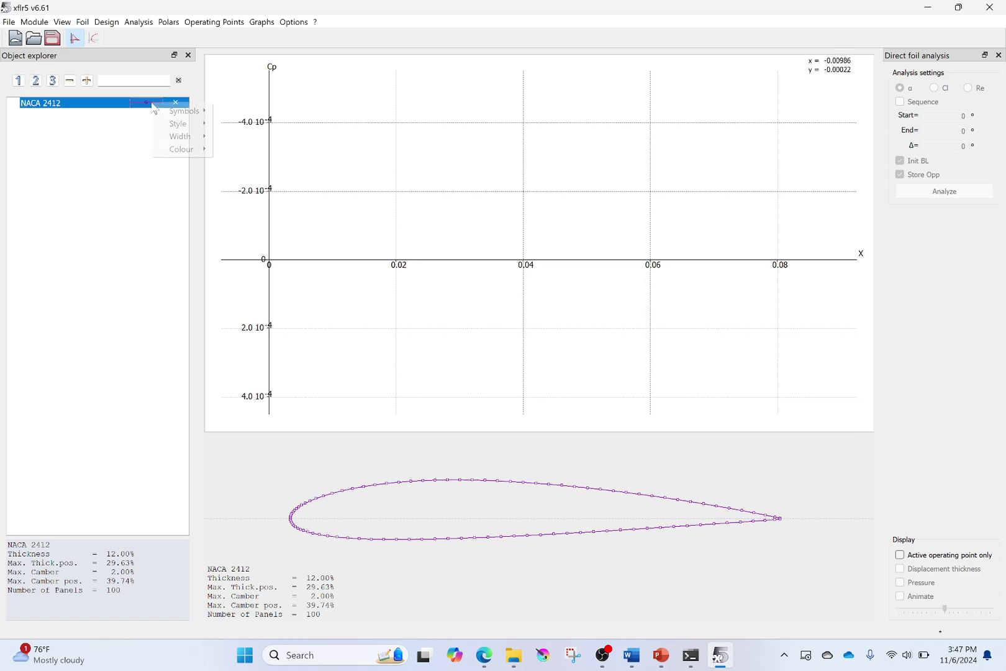
mouse_move(180, 110)
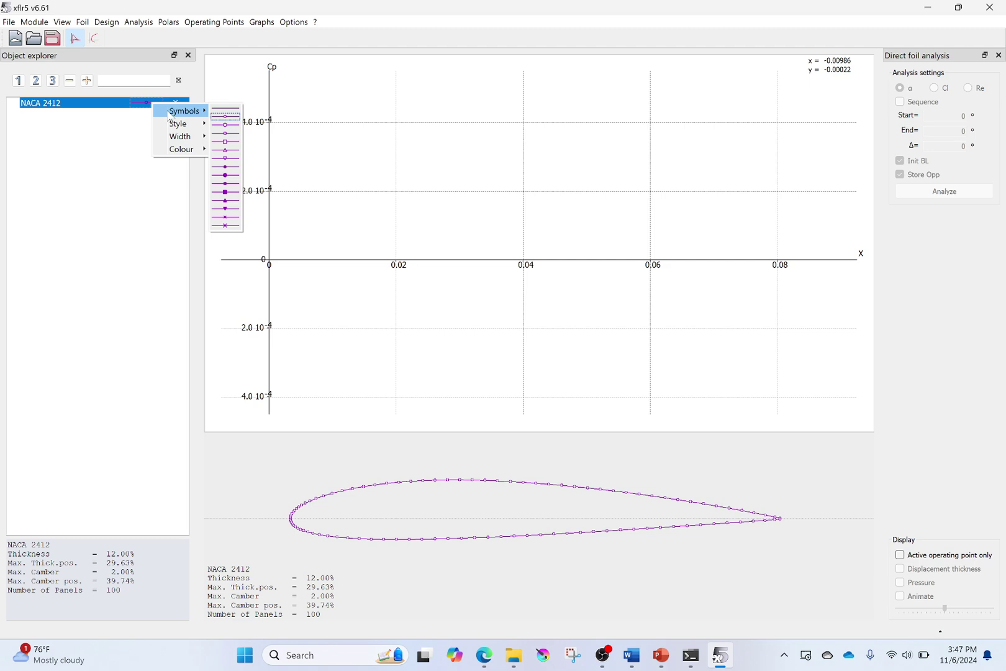
left_click(228, 116)
right_click(143, 104)
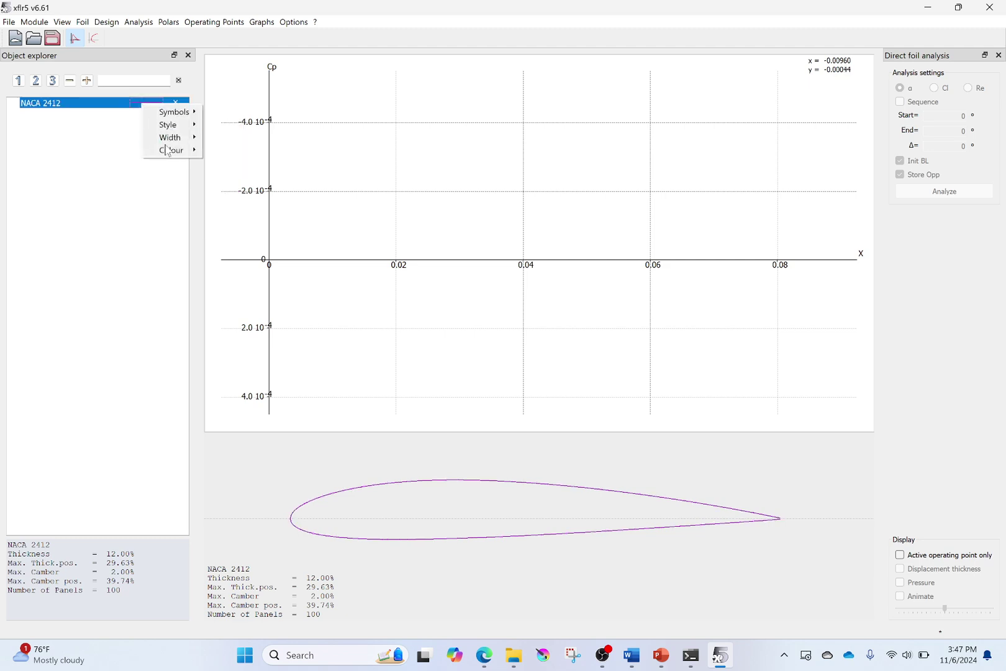
mouse_move(171, 153)
mouse_move(173, 125)
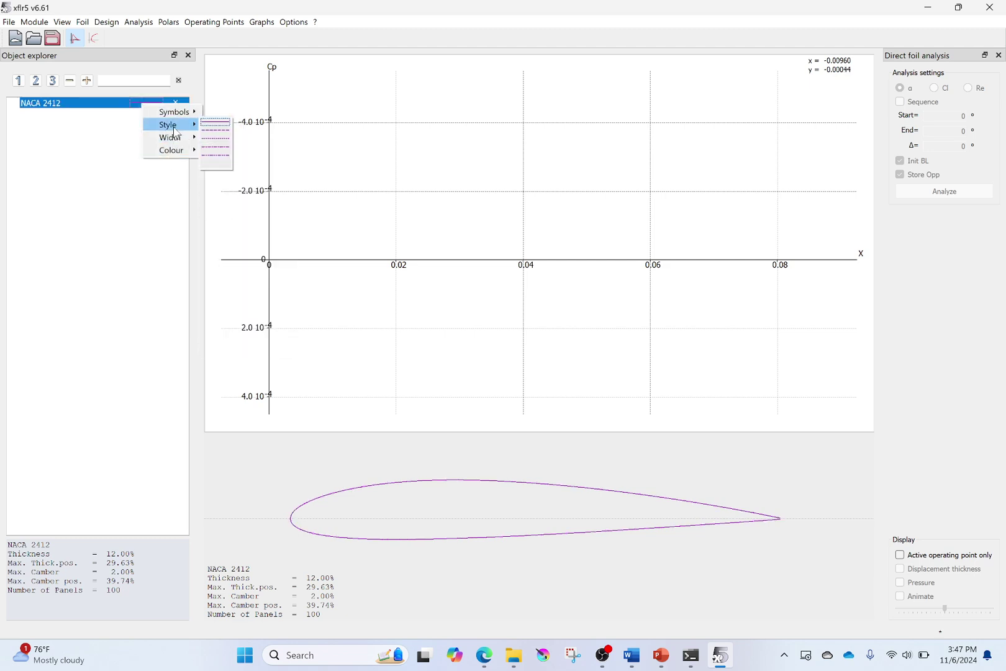
left_click(77, 159)
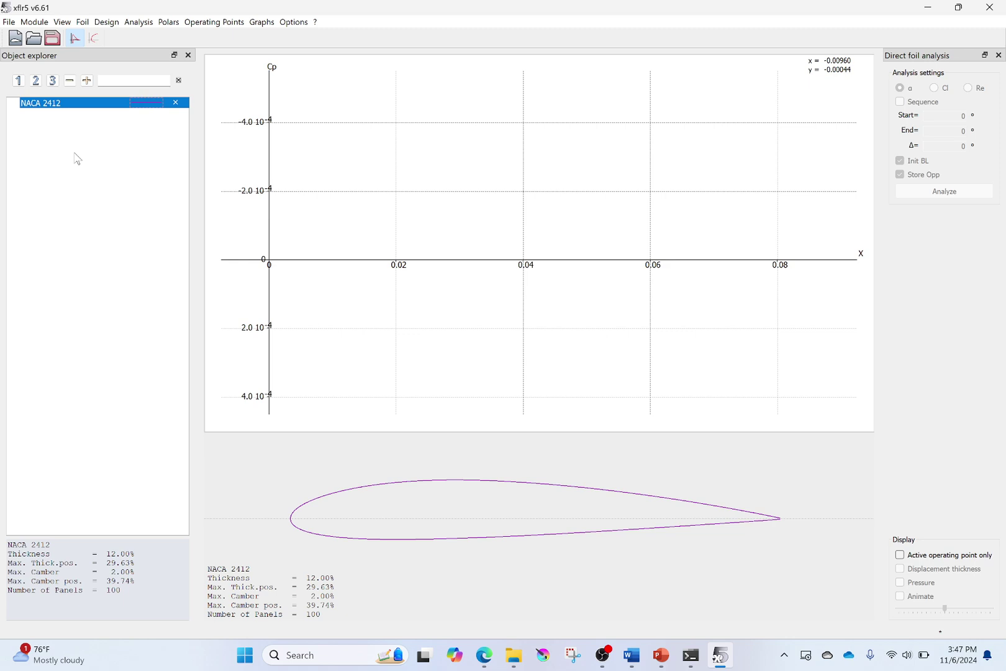
Step: Define a Type 1 analysis at Reynolds 100000, Mach 0 and NCrit 9, with the top and bottom trip locations at 1
left_click(135, 22)
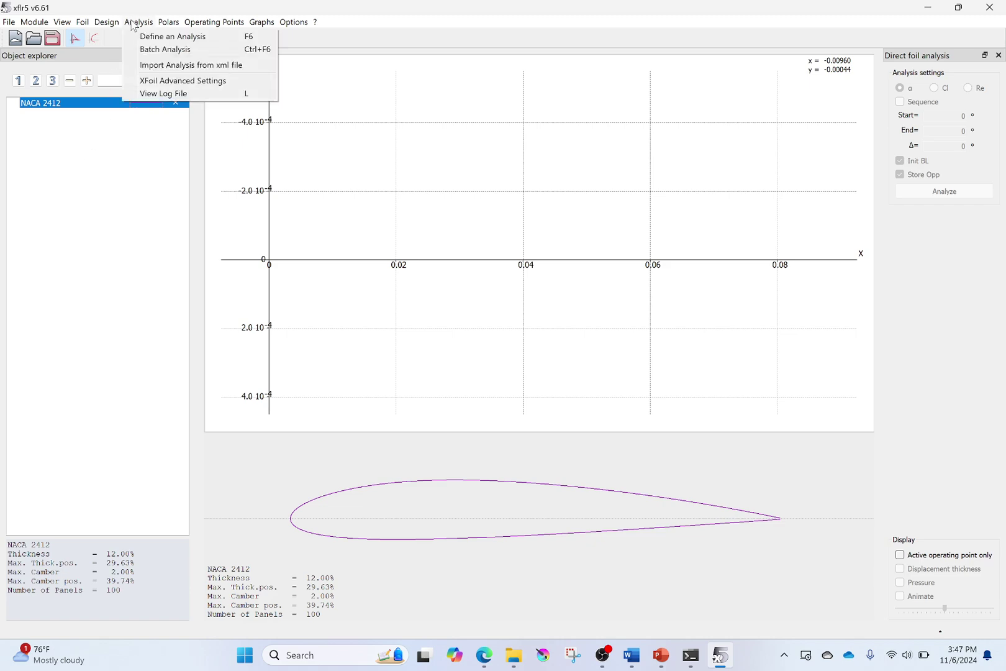
left_click(153, 37)
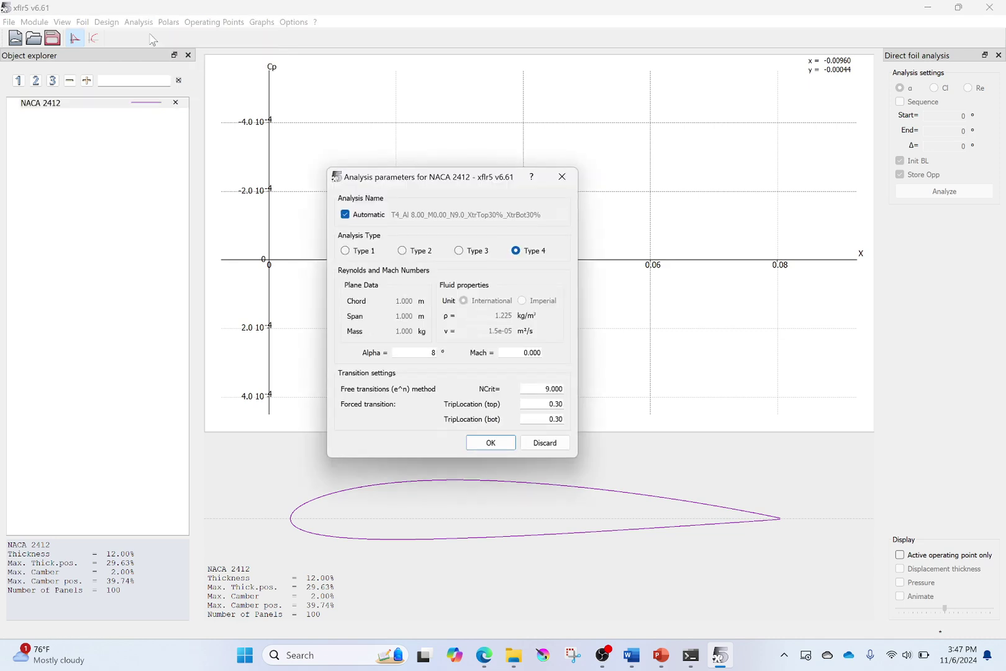
left_click(346, 251)
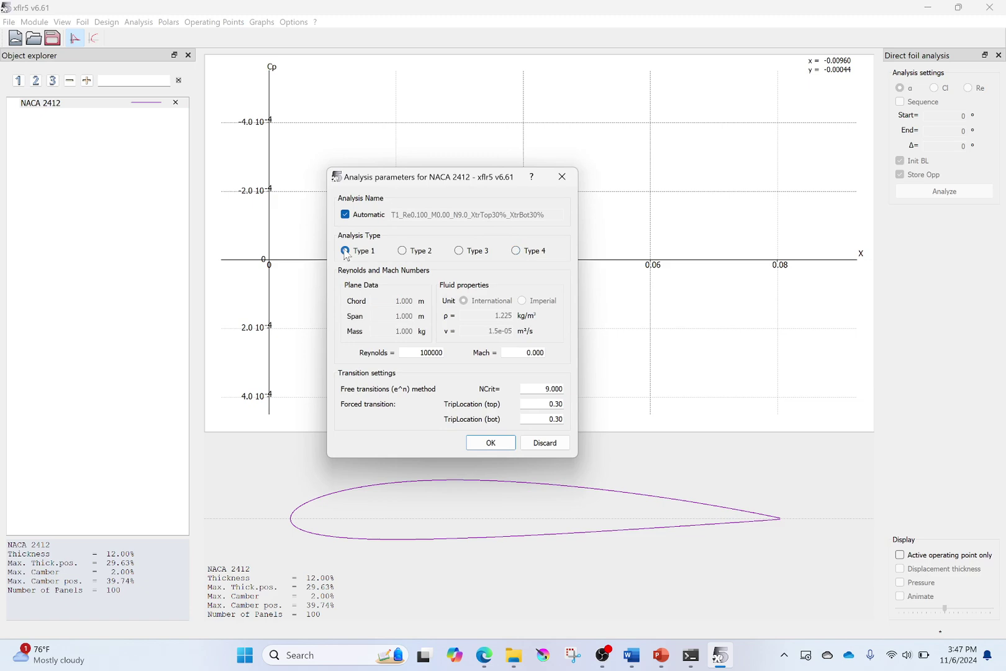
left_click(411, 358)
left_click_drag(544, 404, 571, 405)
type("1")
double_click(557, 420)
type("1")
left_click(532, 404)
left_click(541, 390)
left_click(490, 443)
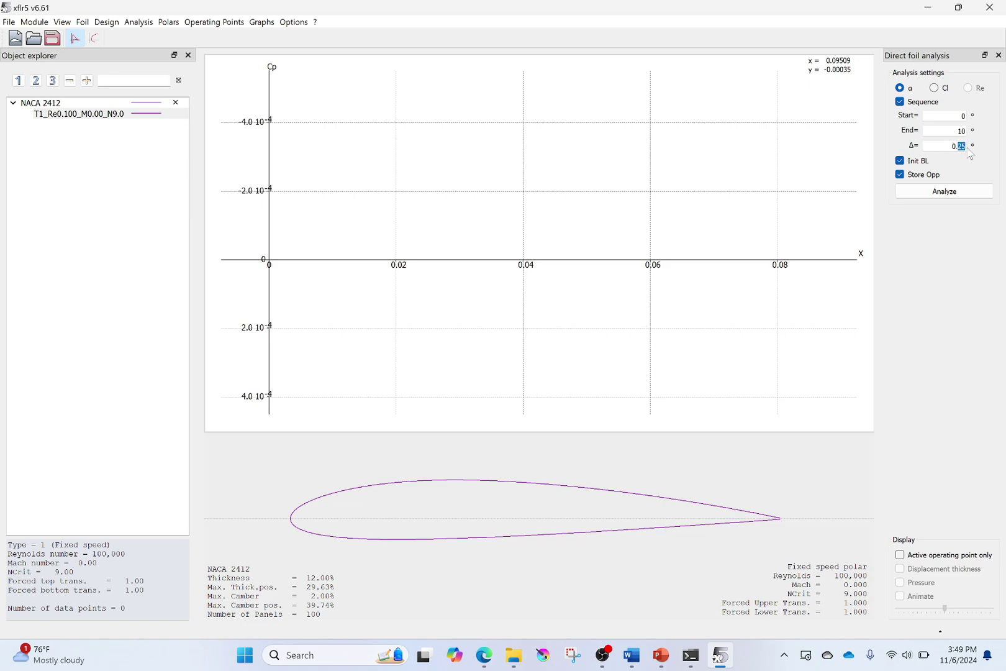
Step: Analyze the foil for alpha 0 to 10° in 0.5° increments and hide all the resulting Cp curves
type("5")
left_click(943, 193)
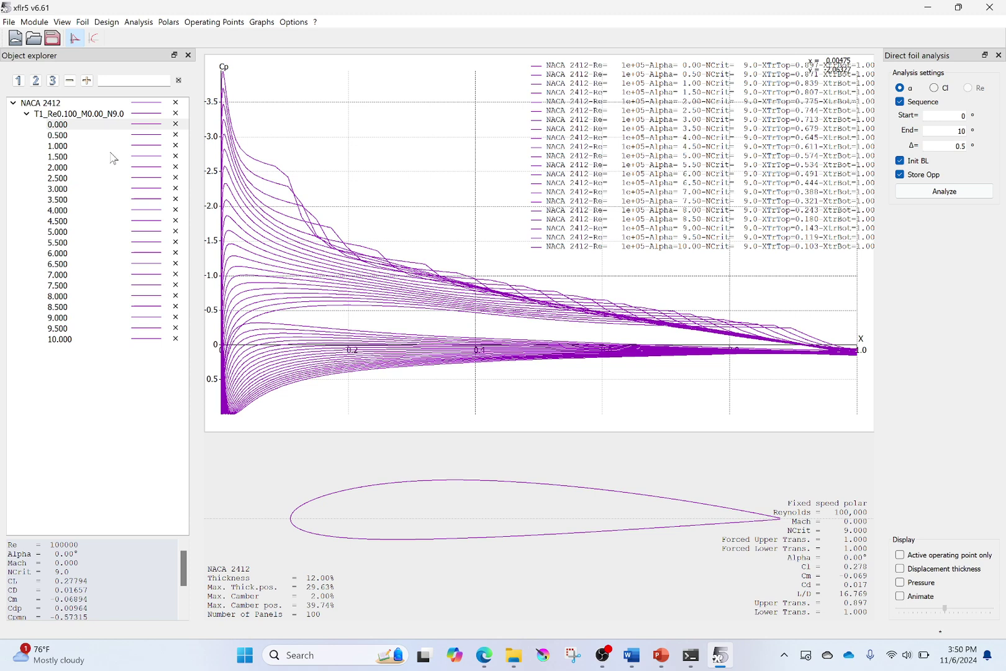
left_click(177, 113)
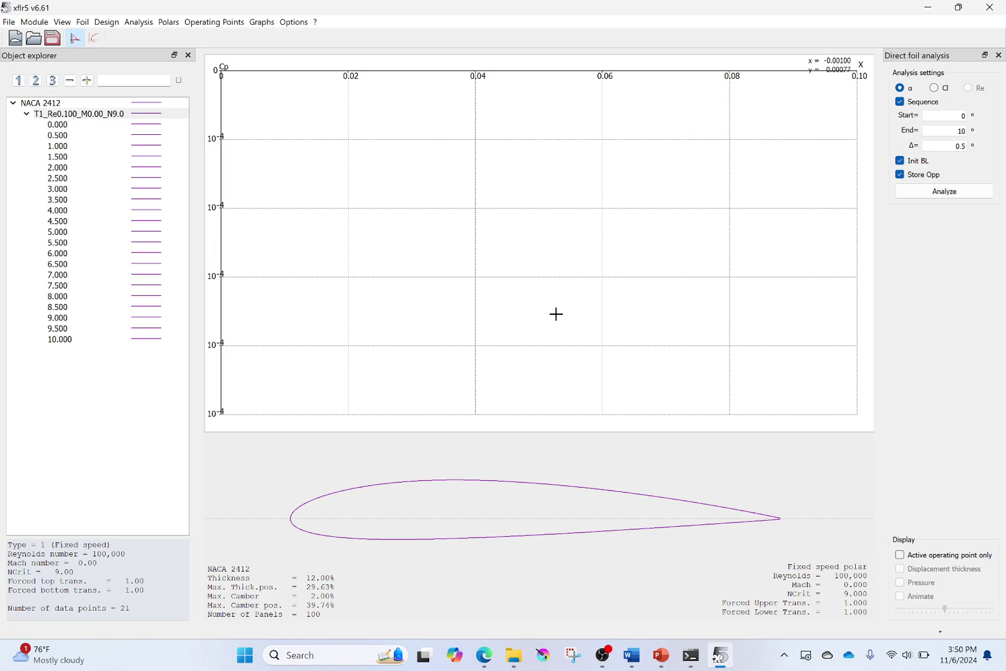
Step: Analyze the foil for alpha 0 to -6° in 0.5° increments, leaving no Cp curves displayed
double_click(961, 131)
type("-6")
left_click(176, 203)
left_click(964, 197)
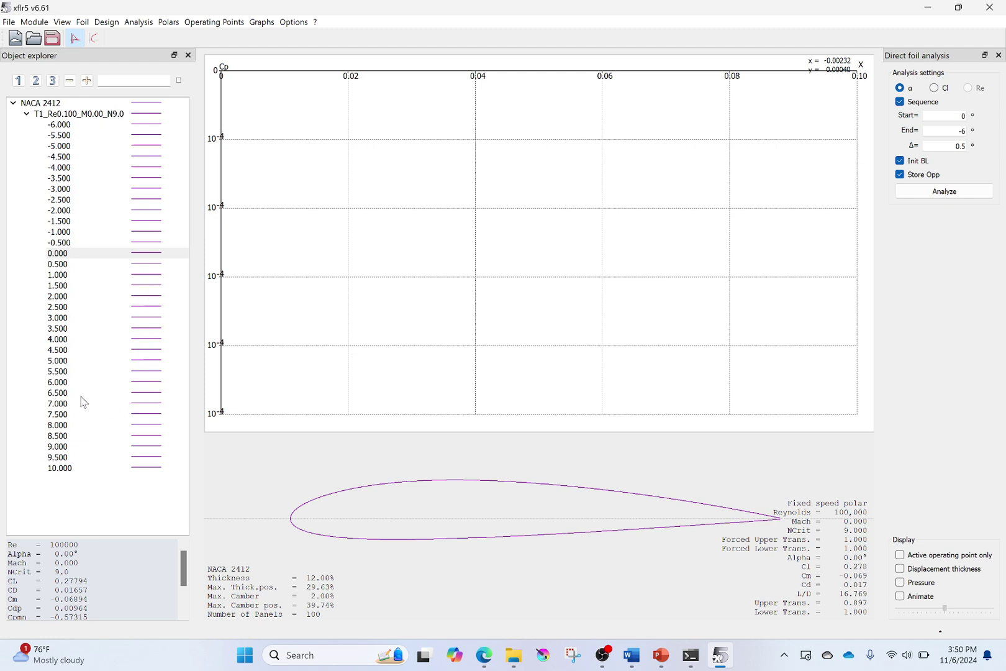
Step: Plot the Cp curve of the 5° operating point and briefly view the pressure arrows on the foil
right_click(147, 364)
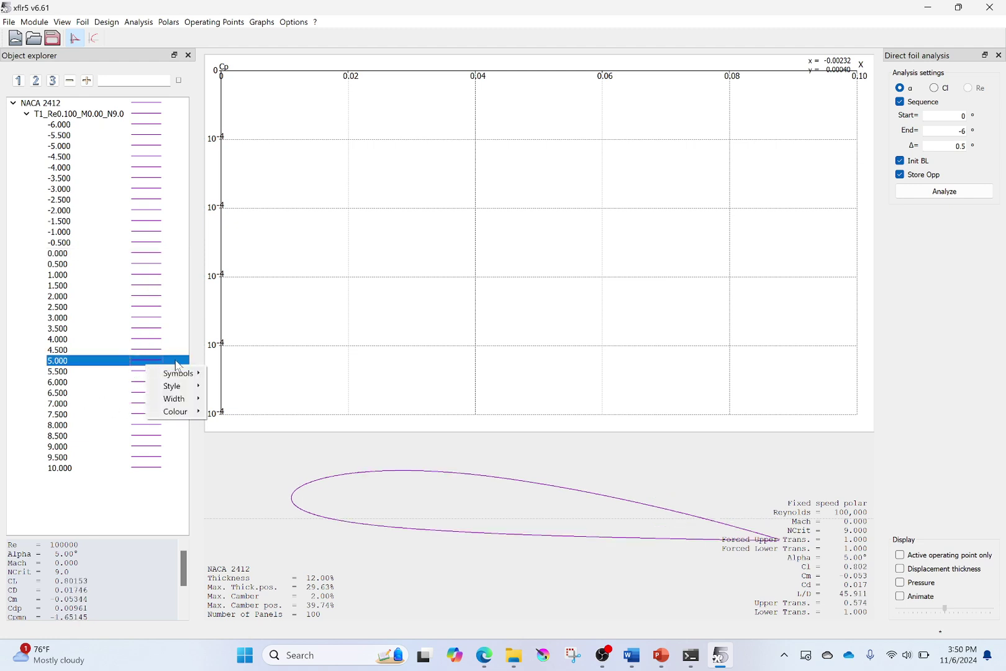
left_click(177, 365)
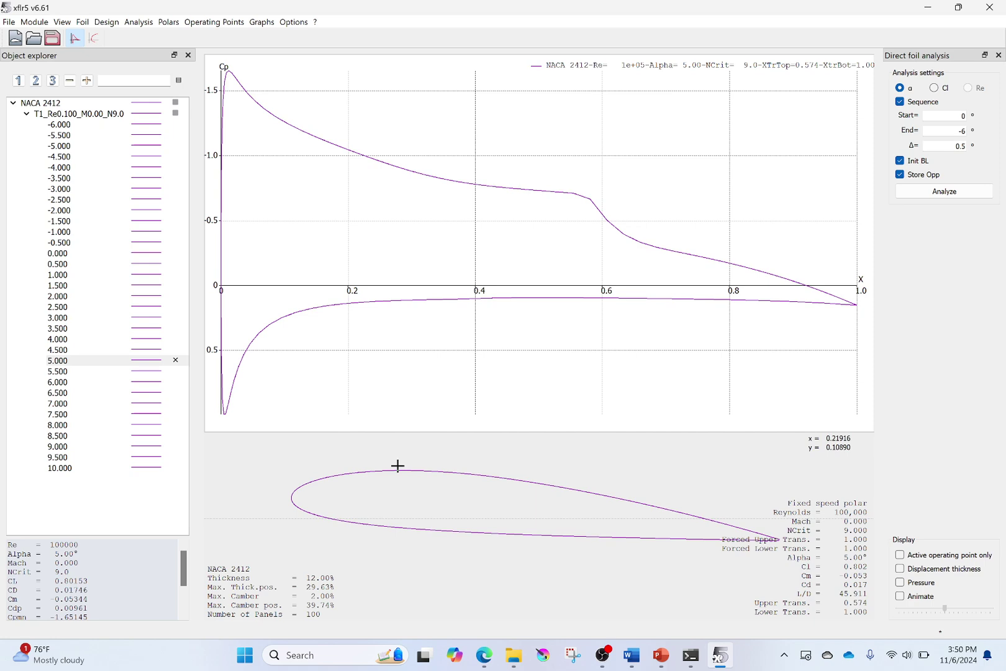
left_click(900, 582)
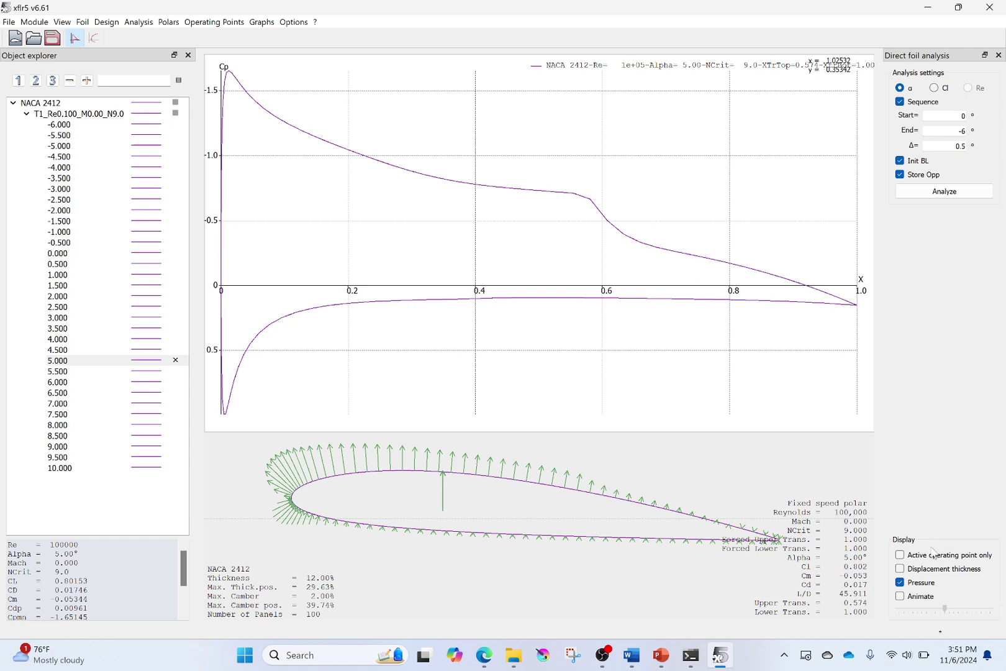
left_click(900, 582)
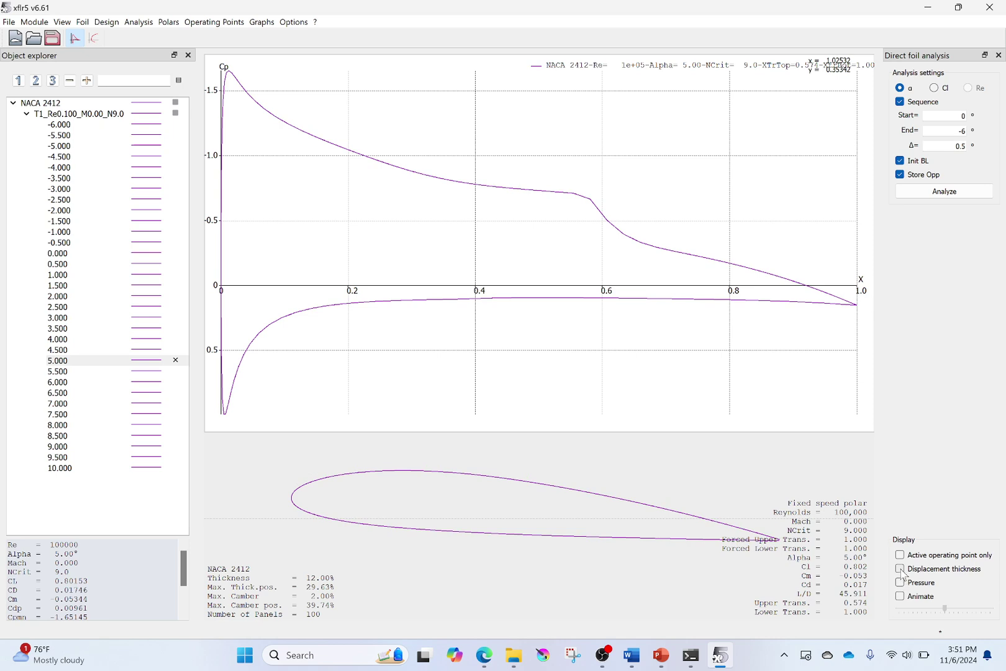
Step: Show the displacement thickness on the foil and plot the 10° operating point's Cp curve instead of the 5° one
left_click(900, 568)
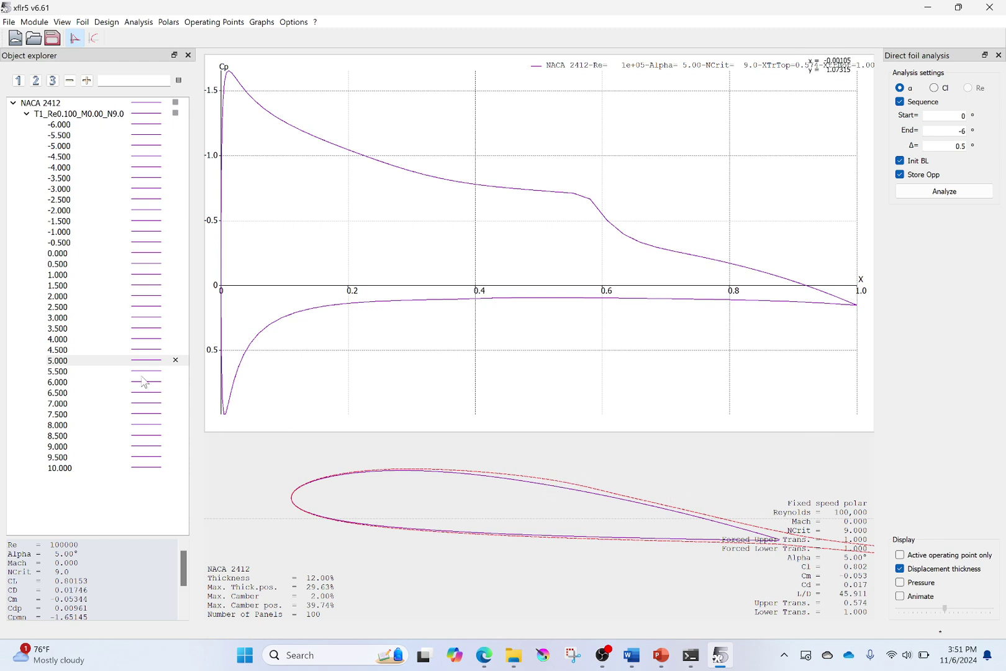
right_click(142, 428)
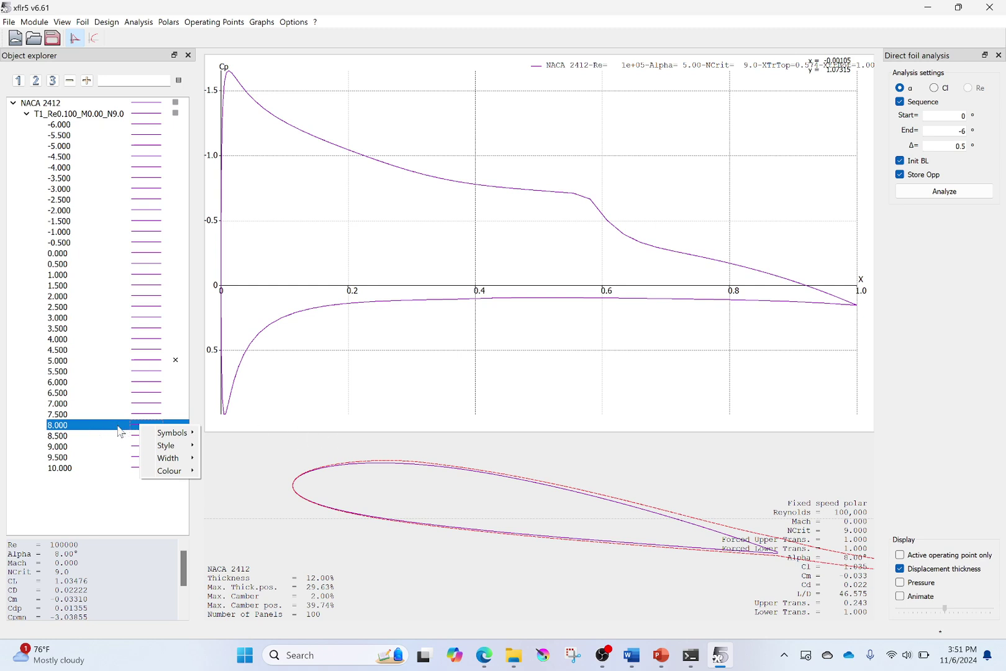
left_click(116, 469)
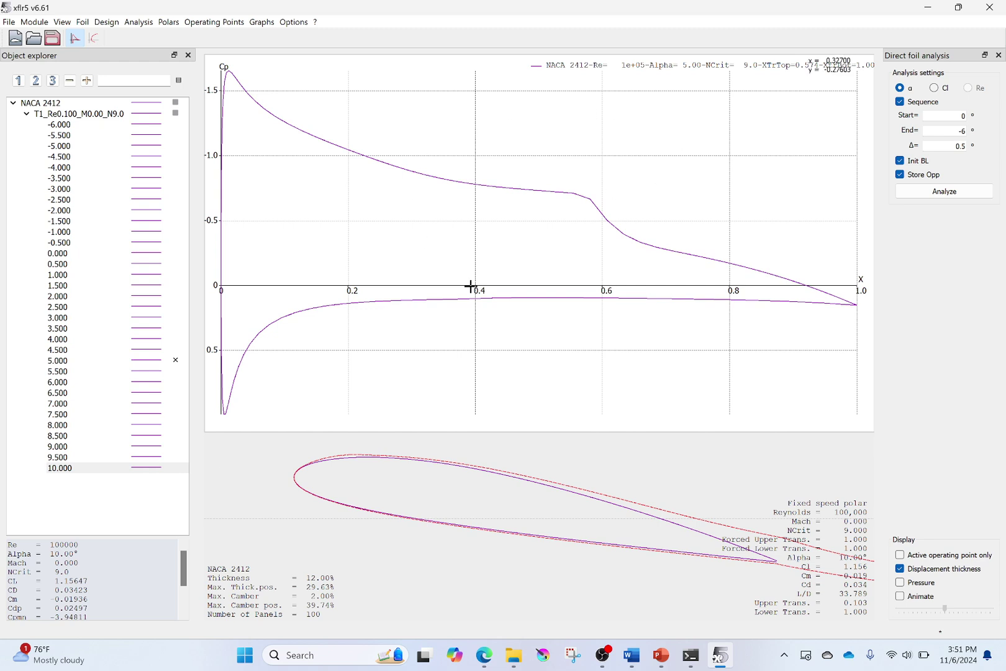
left_click(182, 363)
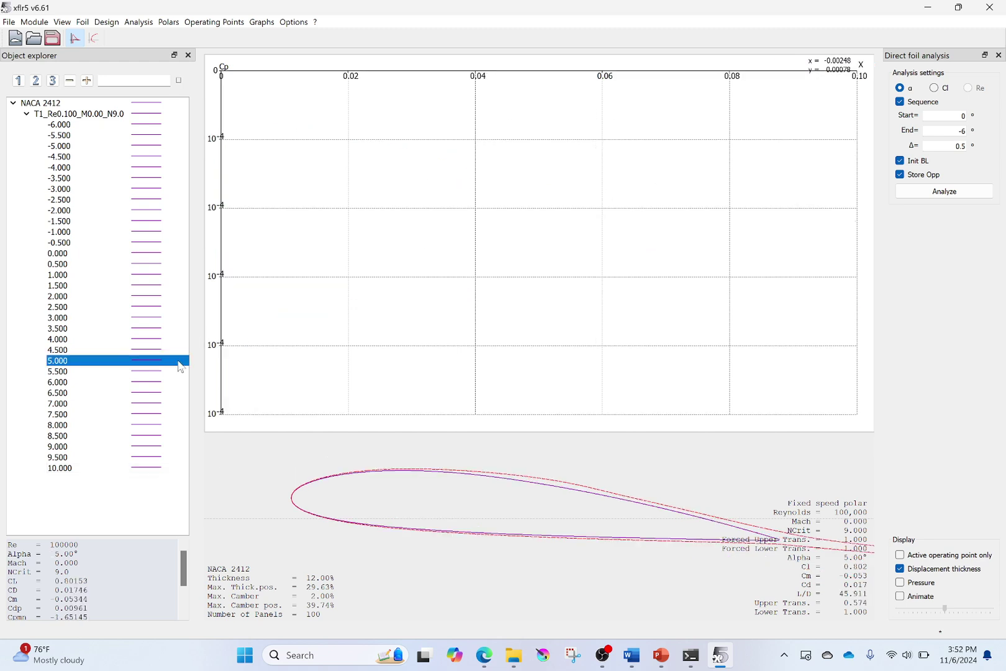
left_click(177, 469)
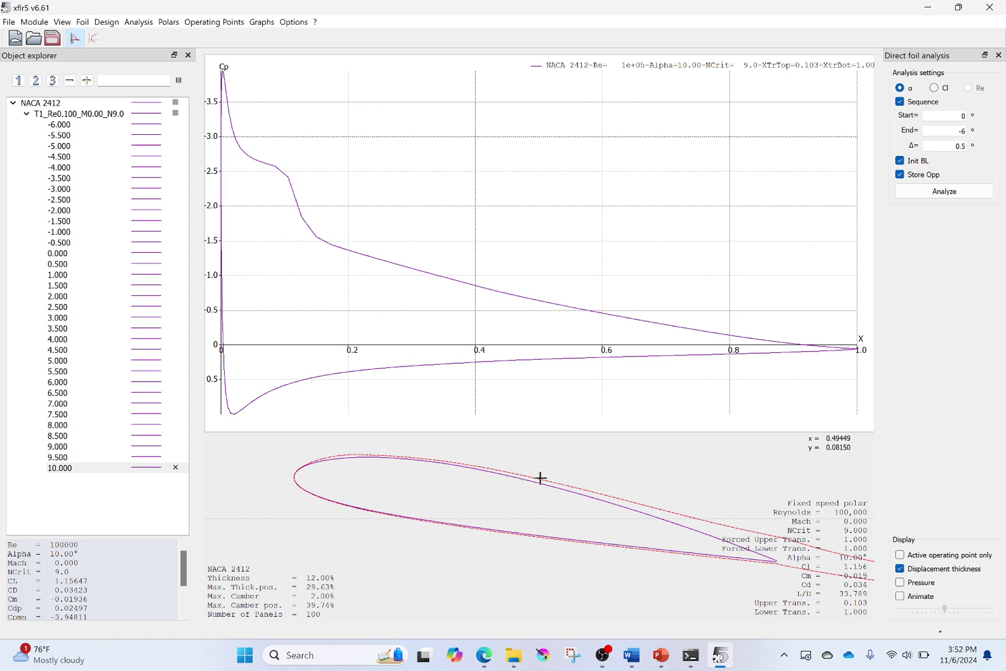
Step: Analyze the foil for alpha 0 to 15° in 0.5° increments
double_click(962, 131)
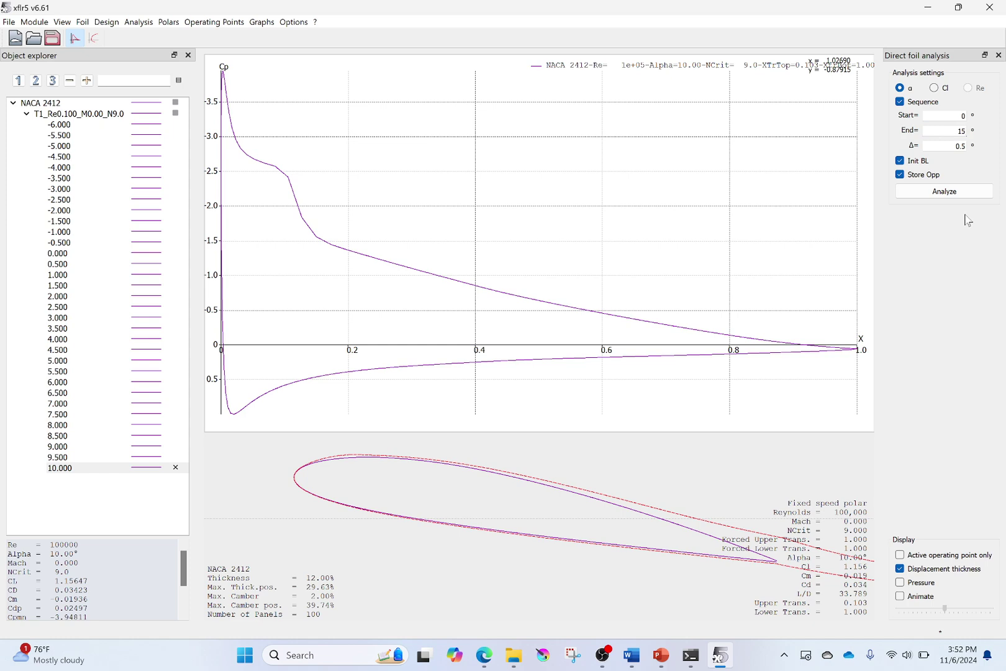
left_click(950, 193)
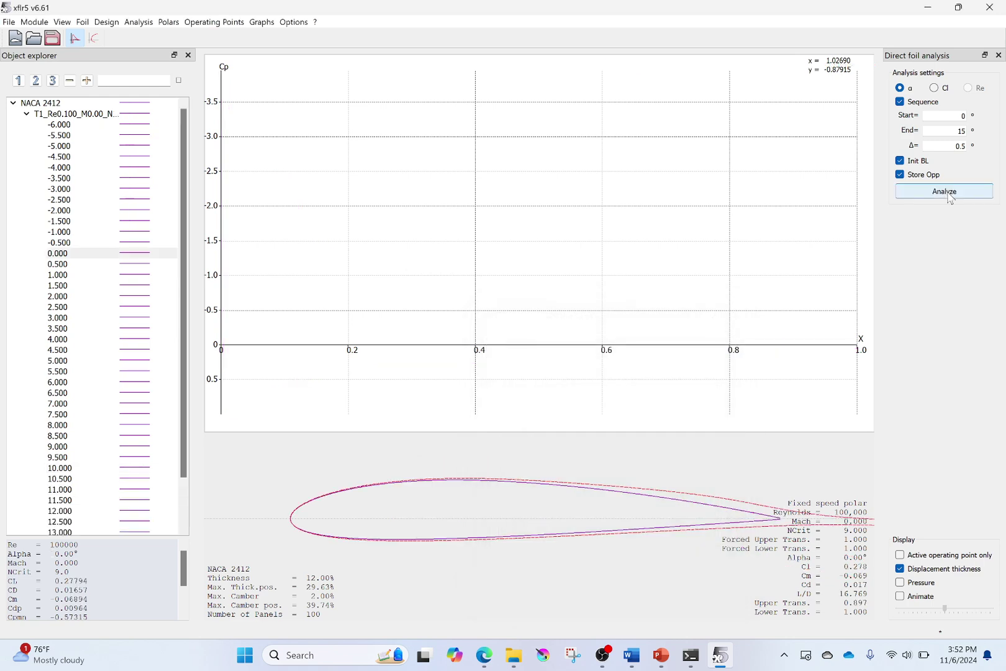
Step: Browse the high-alpha operating points 15°, 11.5°, 13.5°, 14° and 14.5° and examine the displacement thickness on the foil
scroll(169, 403, "down", 2)
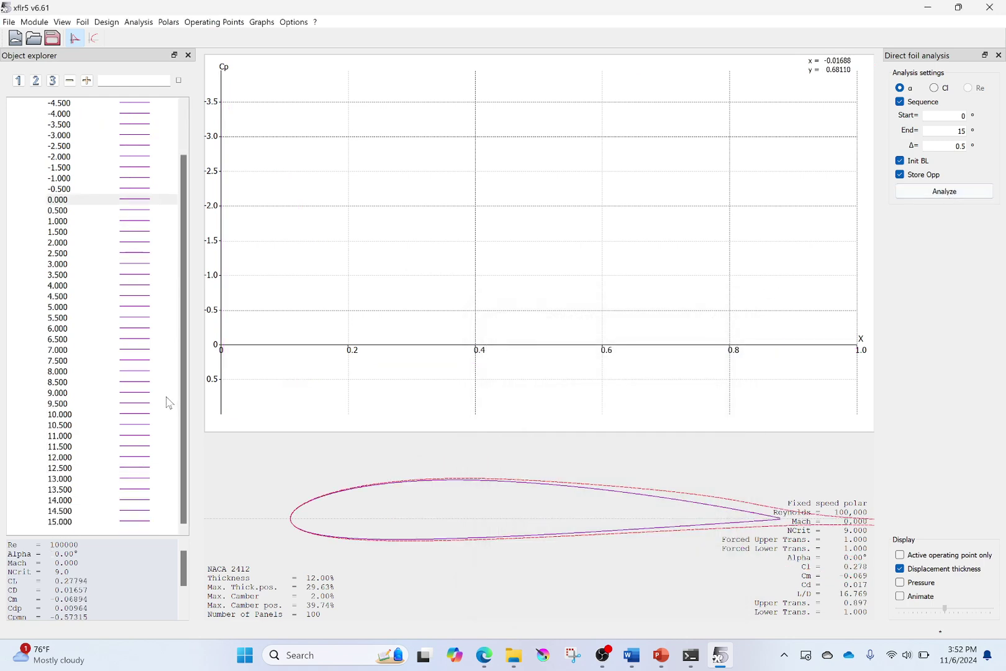
right_click(132, 524)
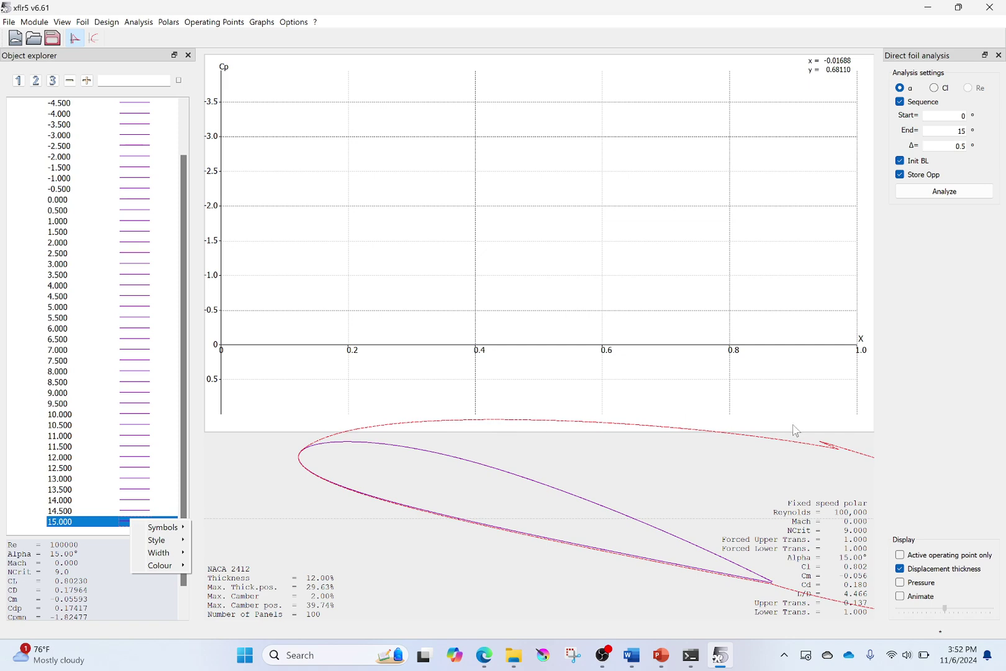
left_click(142, 447)
right_click(143, 447)
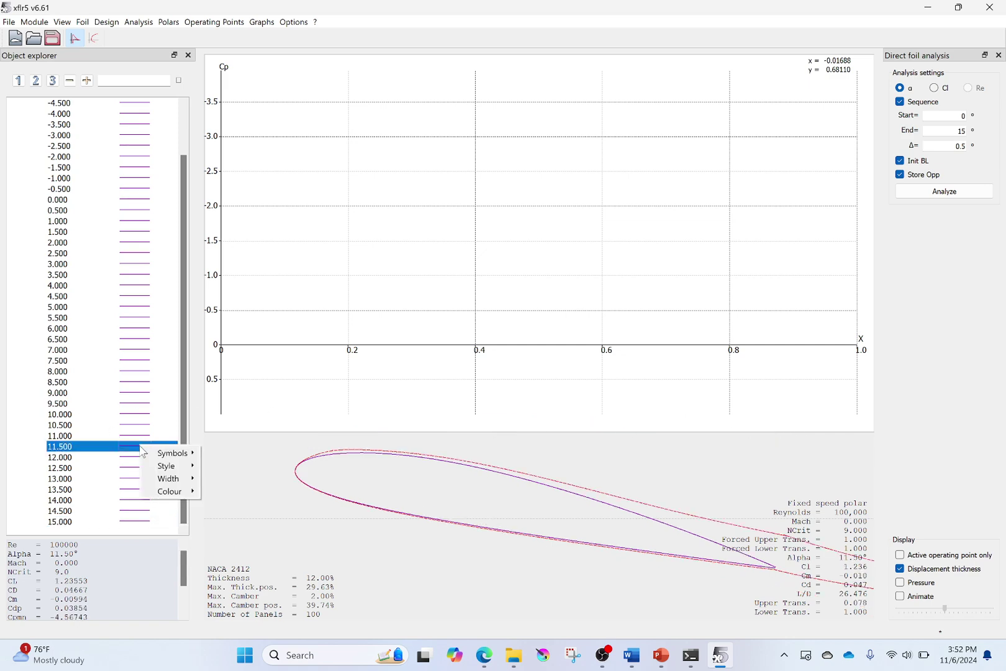
left_click(126, 491)
right_click(127, 490)
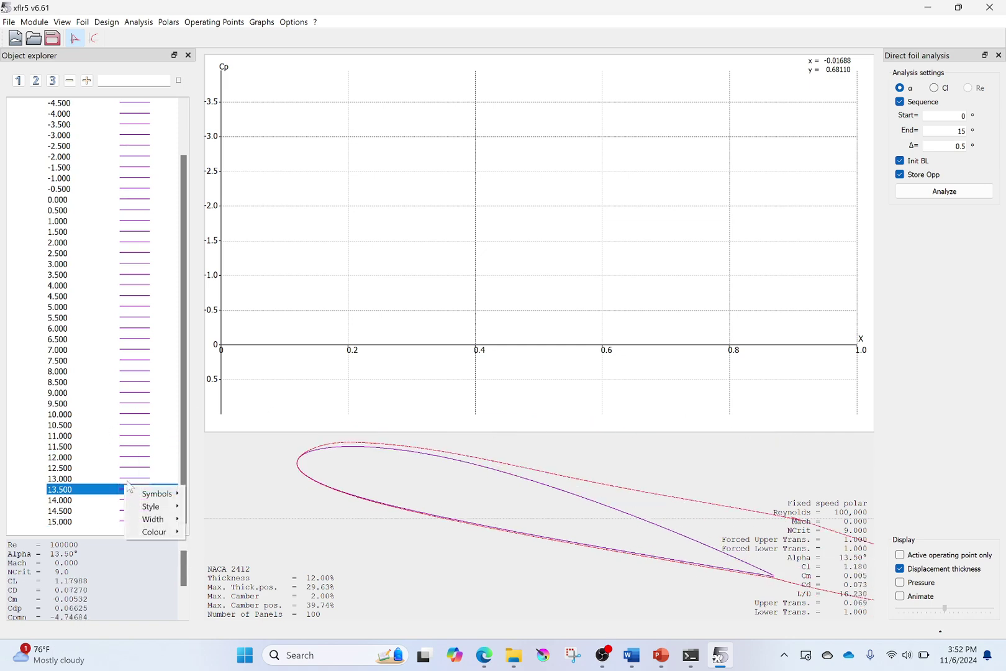
left_click(113, 502)
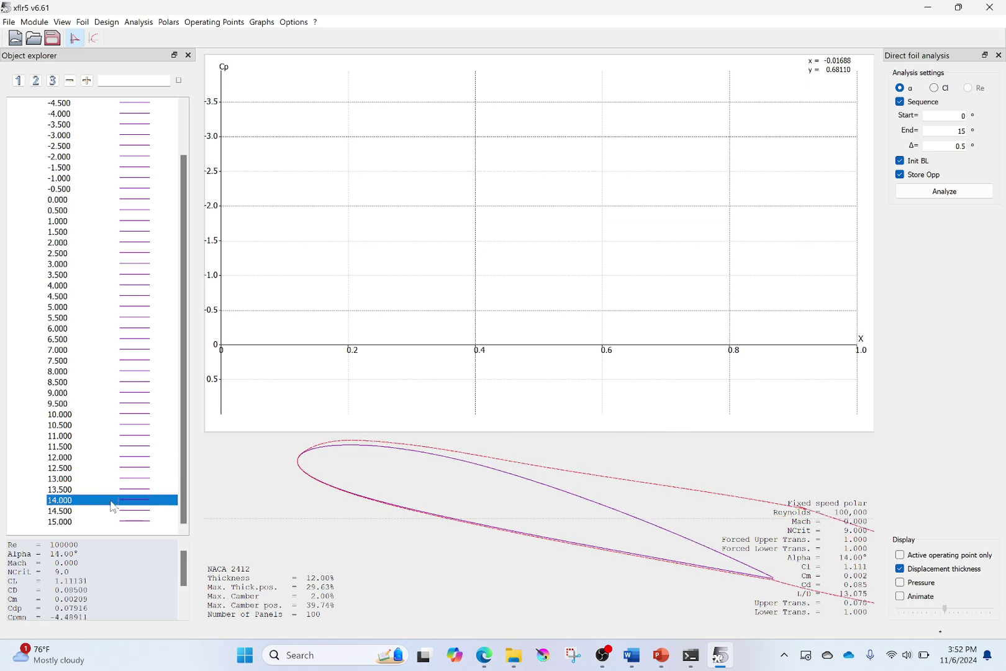
left_click(107, 511)
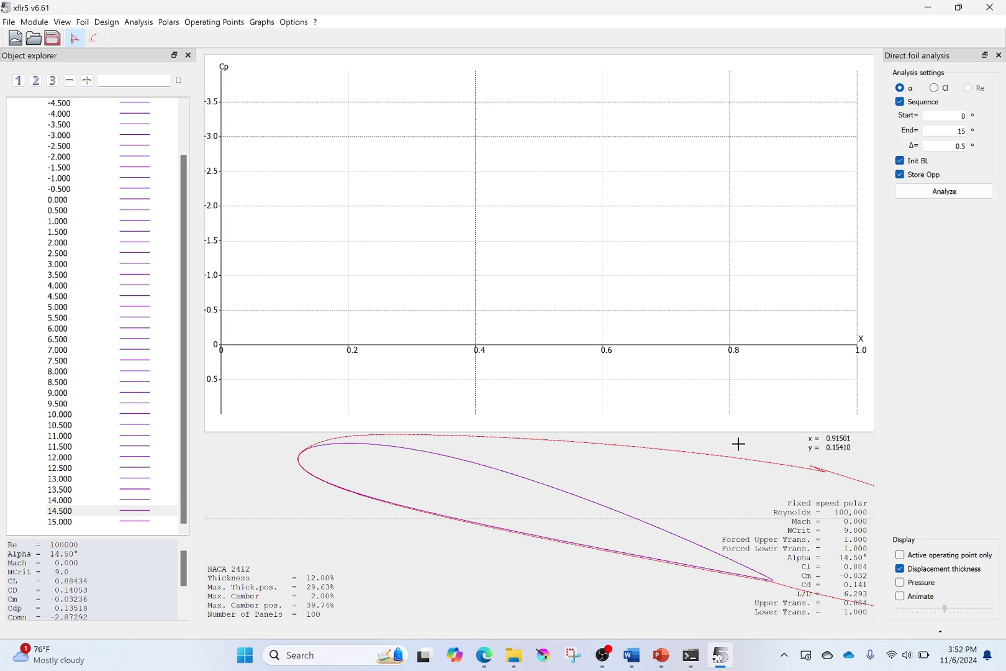
Step: Plot the 14.5° operating point's Cp curve and hide the displacement thickness after a brief look at the pressure arrows on the foil
left_click(168, 512)
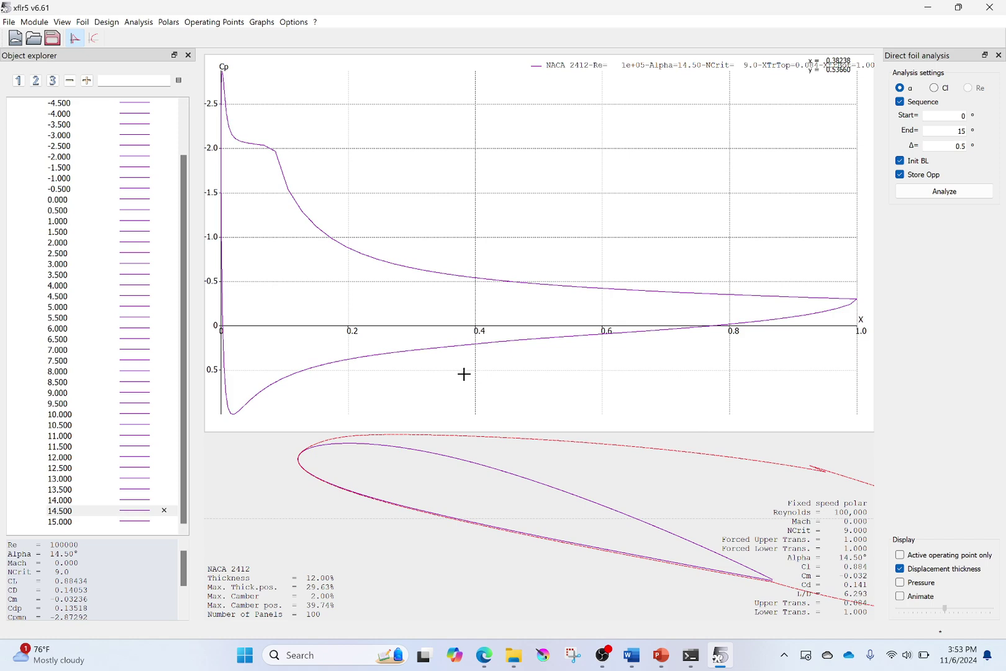
left_click_drag(295, 281, 343, 264)
left_click(899, 582)
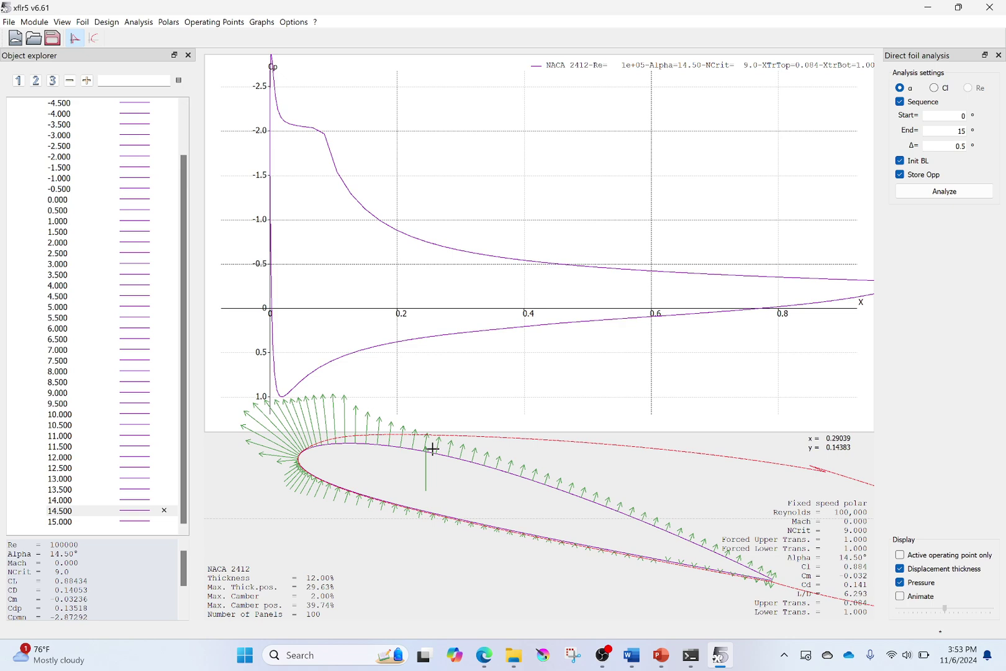
left_click(900, 582)
left_click(901, 569)
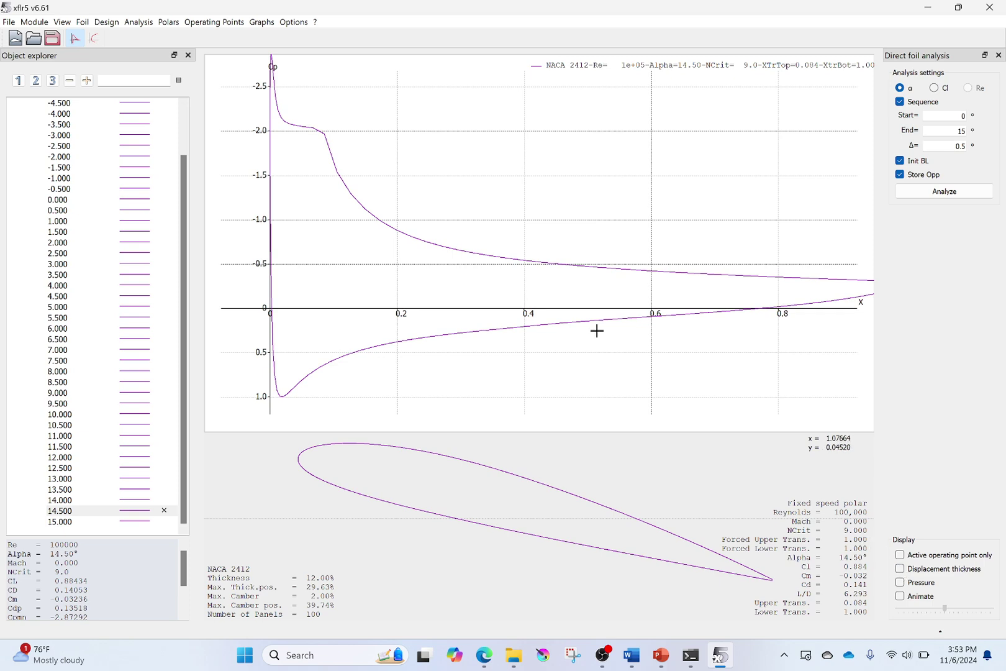
Step: Switch to the polar view, show all polars and select the foil's T1_Re0.100_M0.00_N9.0 polar
left_click(100, 41)
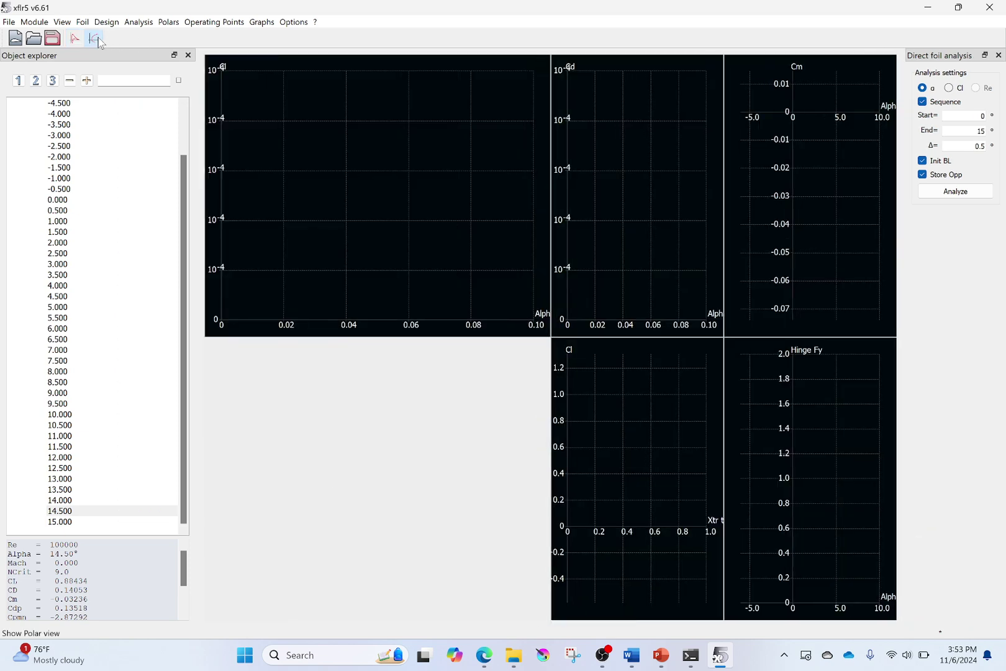
left_click(77, 39)
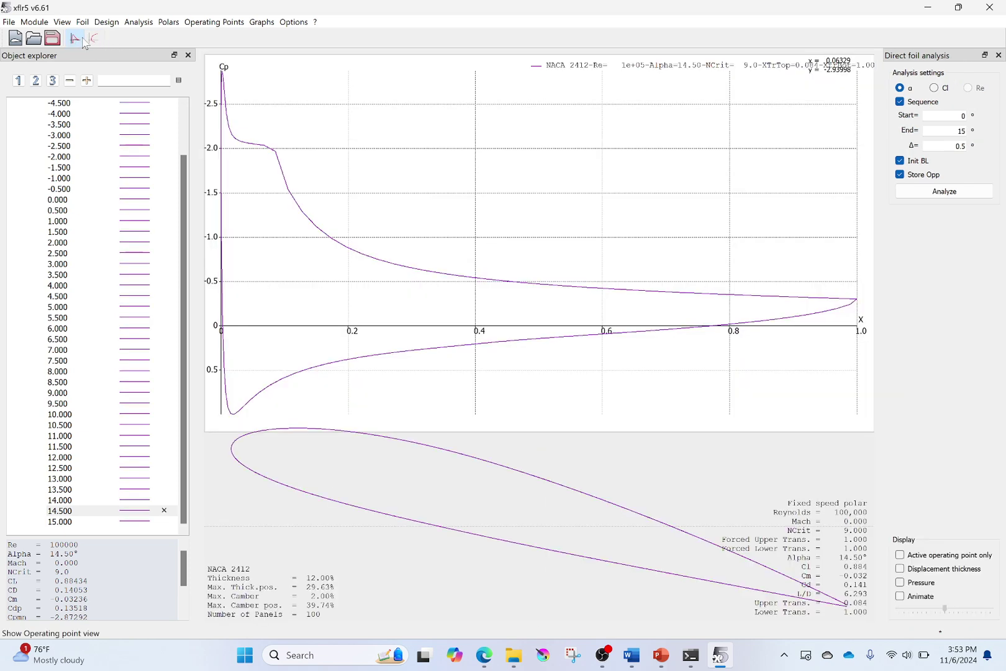
left_click(94, 39)
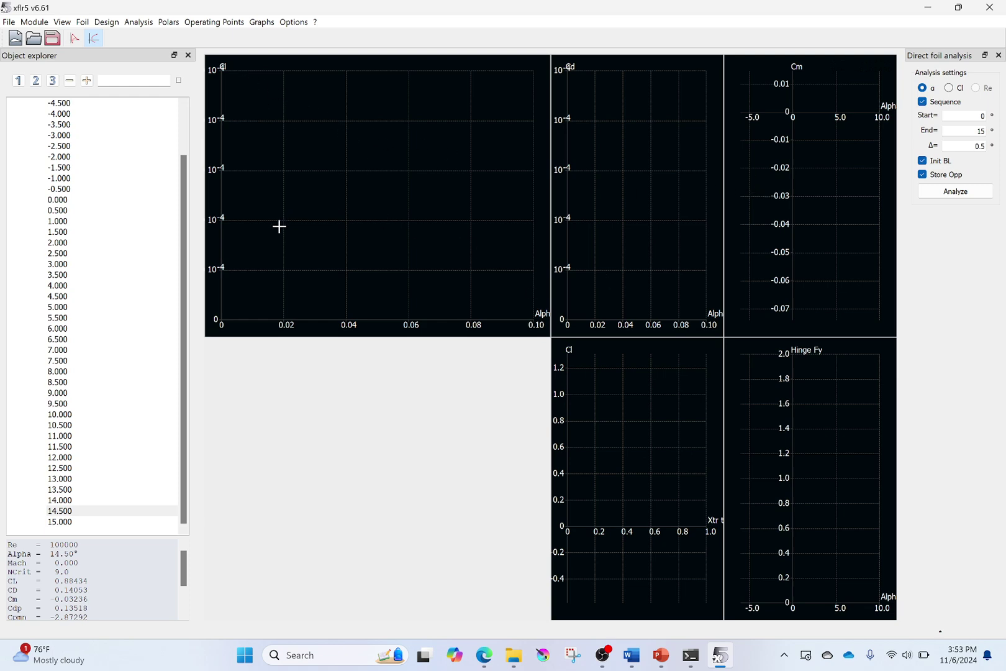
scroll(93, 361, "up", 2)
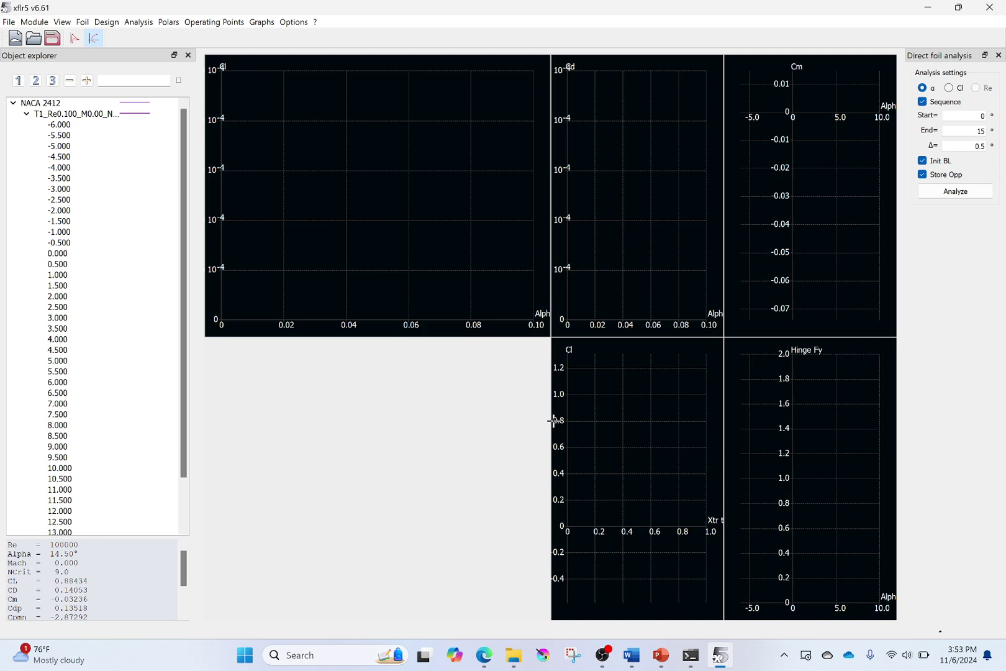
right_click(371, 194)
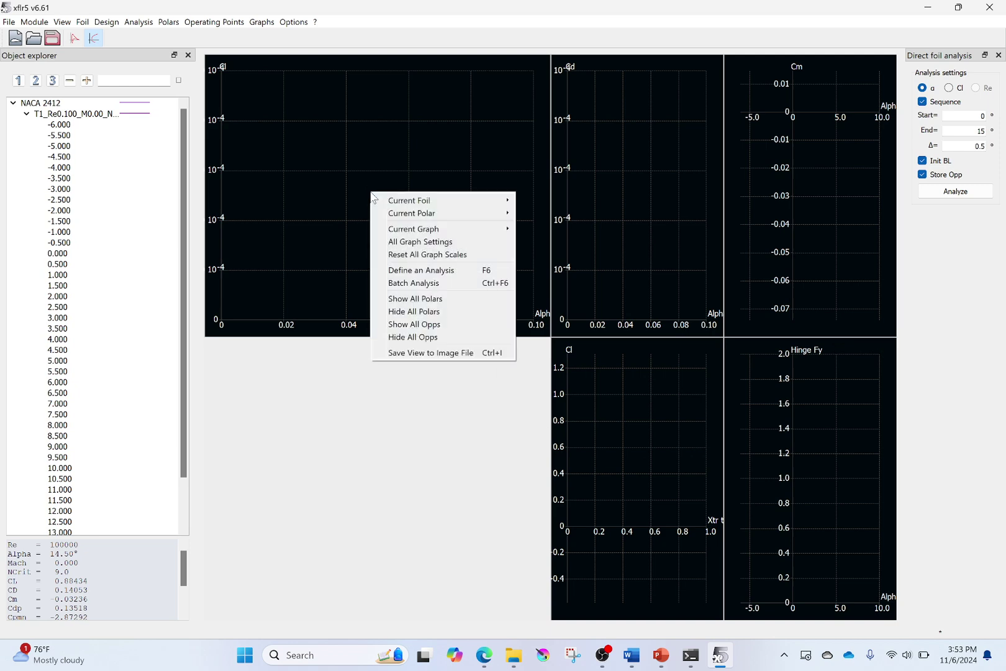
left_click(417, 301)
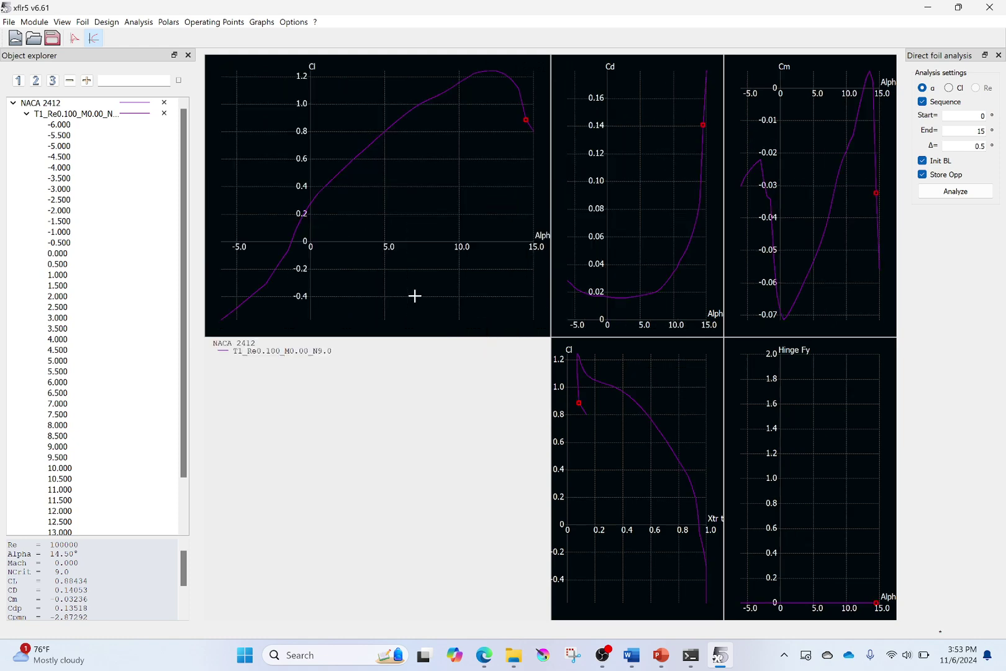
left_click(166, 116)
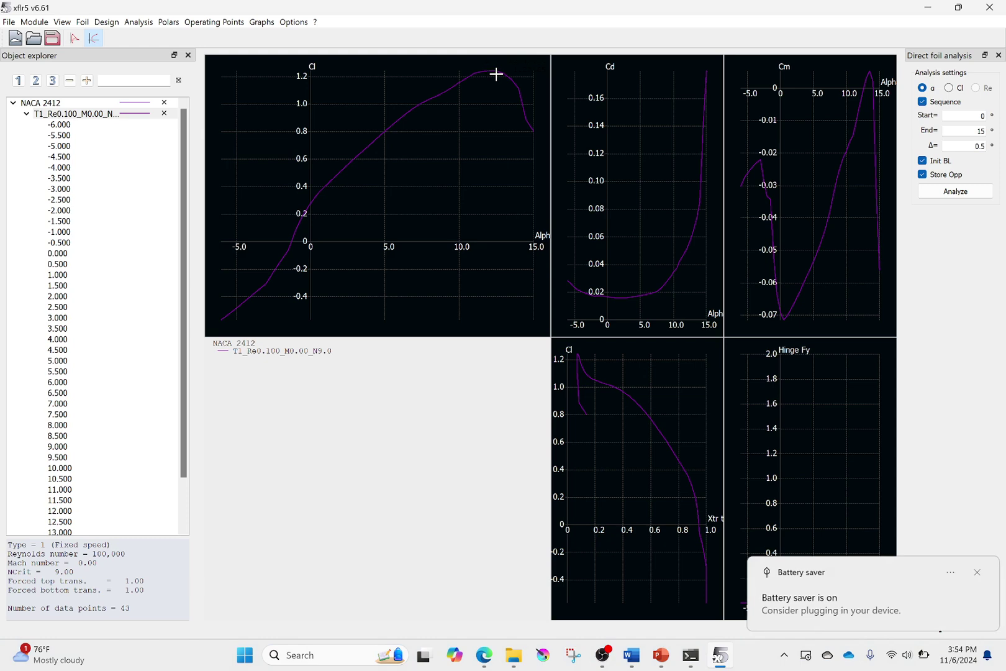
Step: Dismiss the battery notification and locate the 10° and 12.5° operating points on the polar graphs
left_click(976, 570)
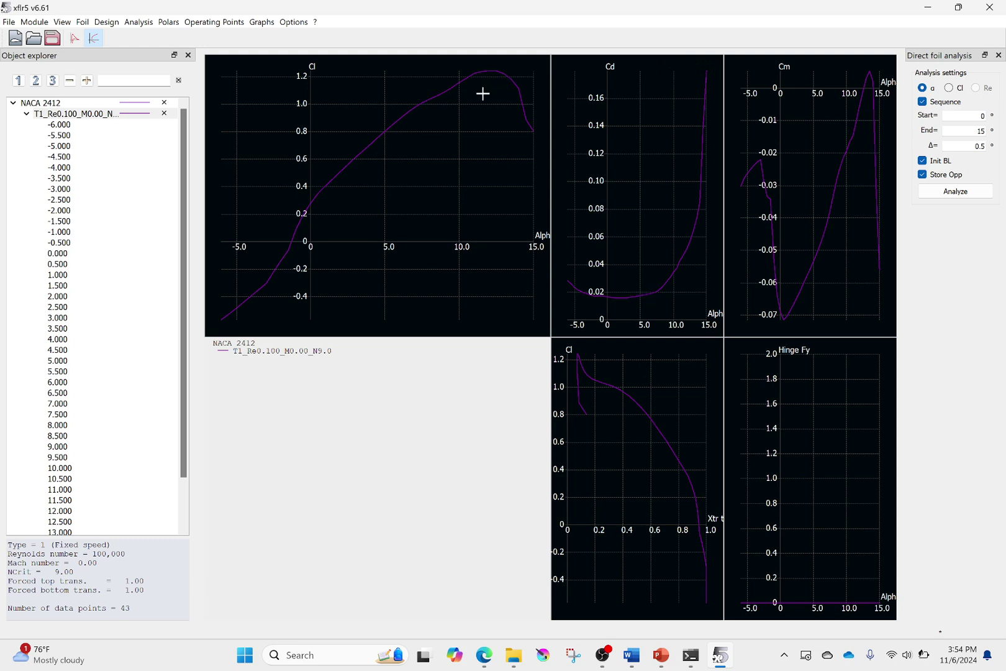
left_click(70, 473)
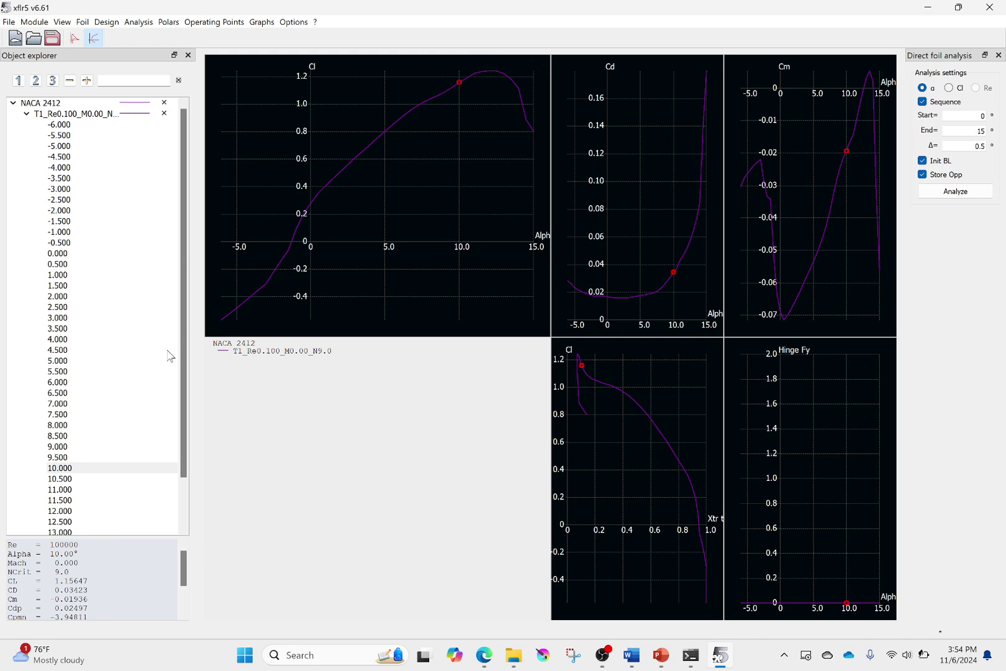
scroll(90, 457, "down", 1)
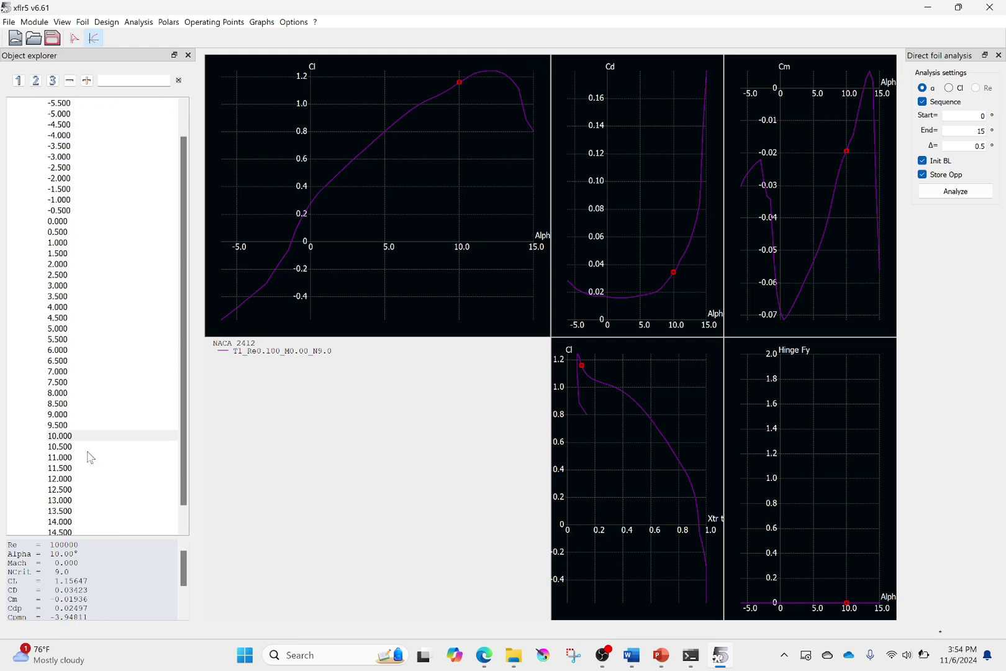
left_click(74, 493)
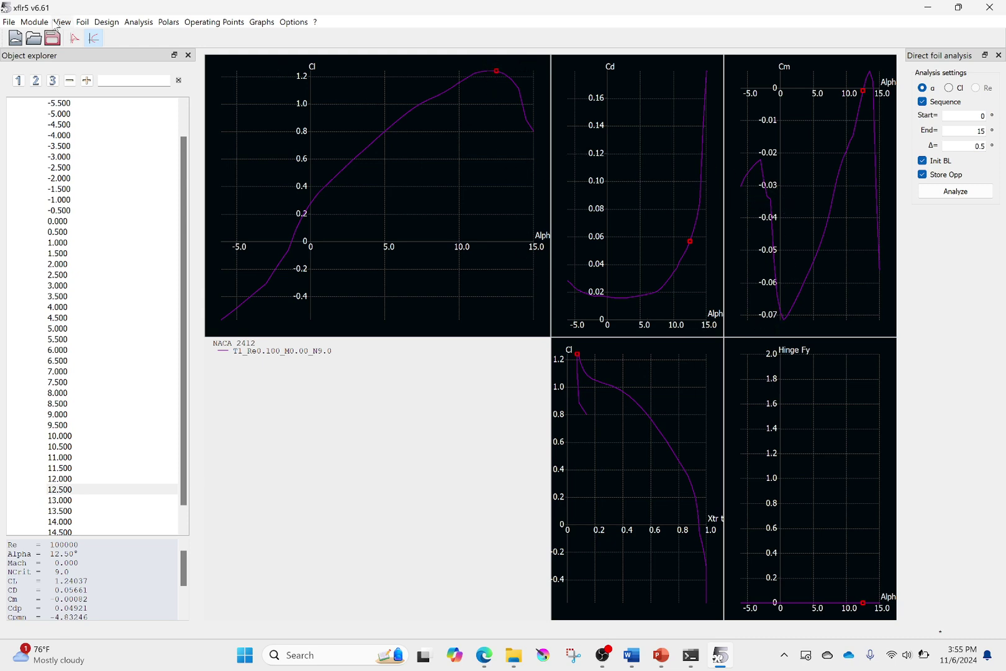
Step: Check the Cp curves in the operating point view and return to the polar view
left_click(75, 38)
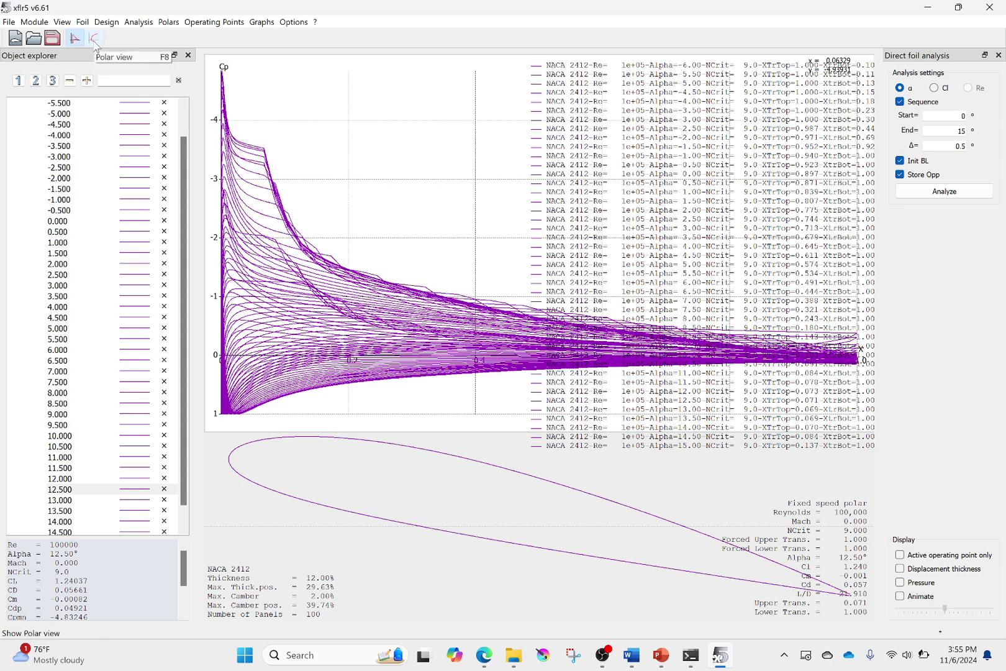
left_click(94, 39)
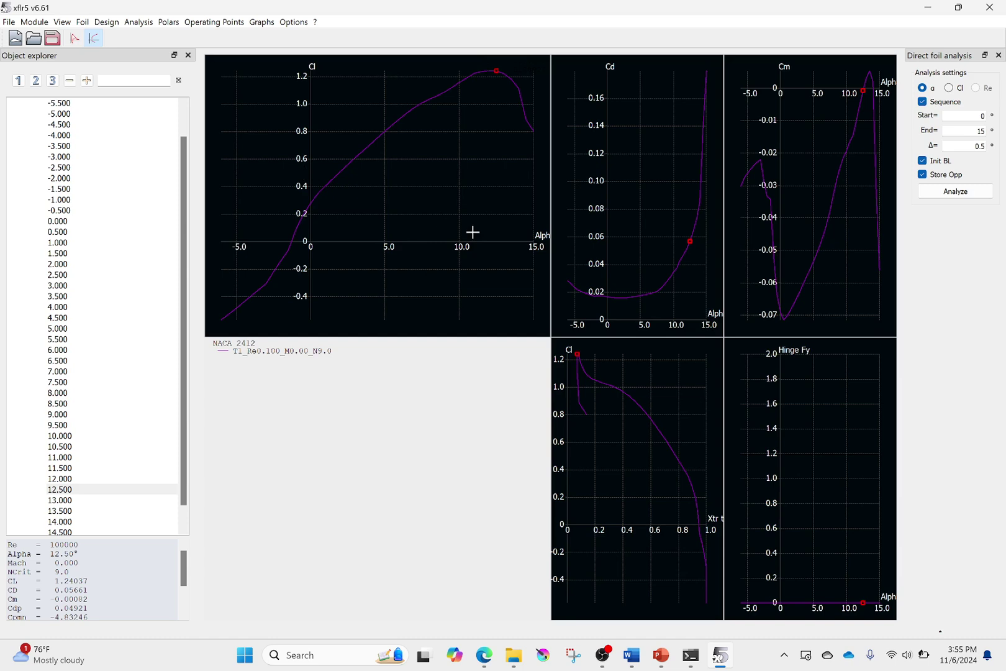
right_click(431, 170)
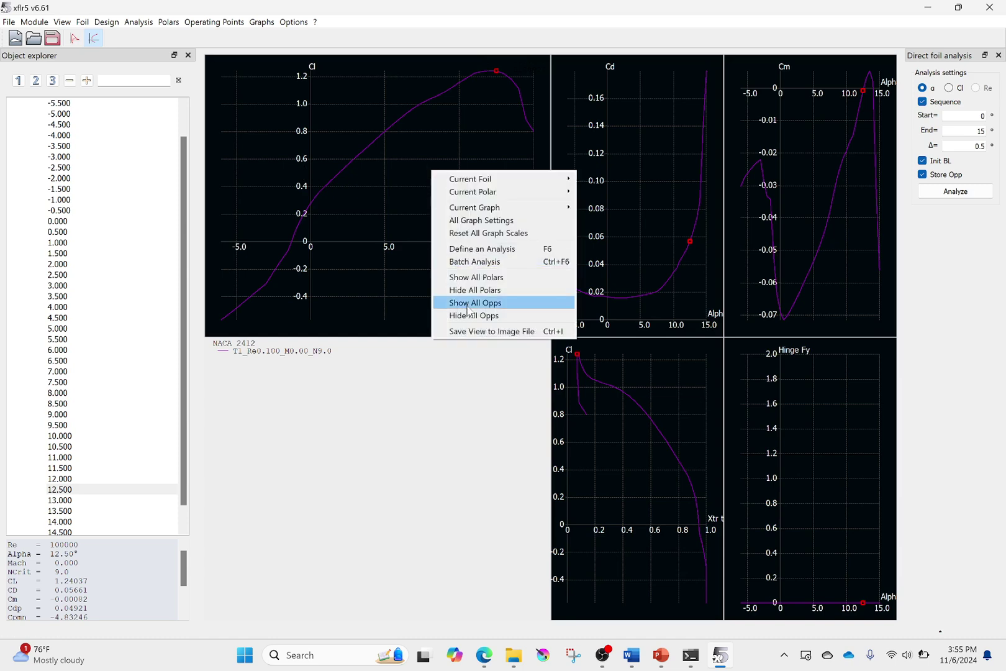
left_click(448, 395)
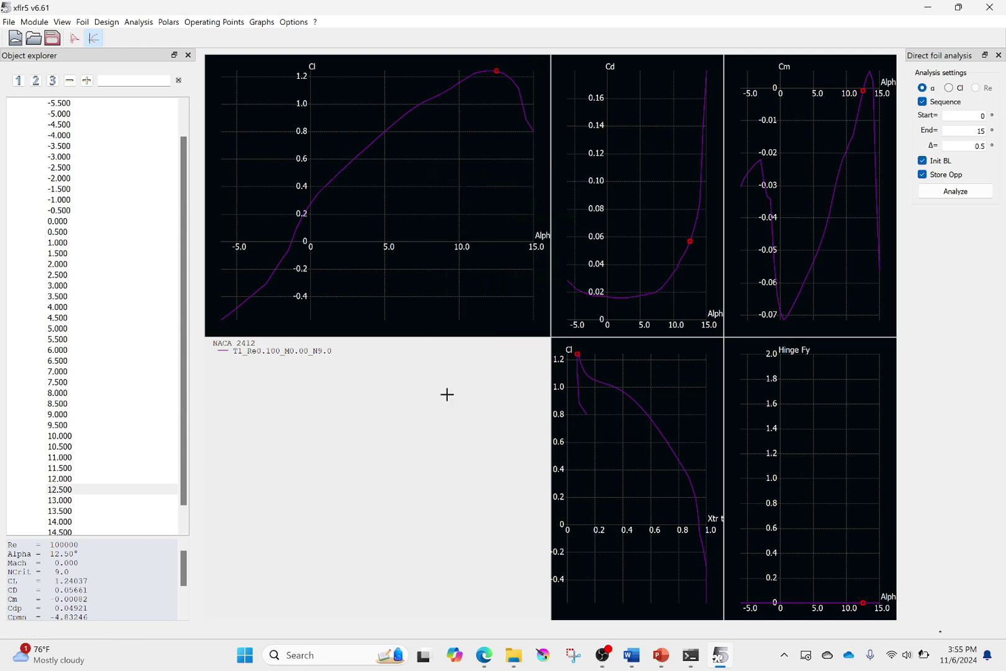